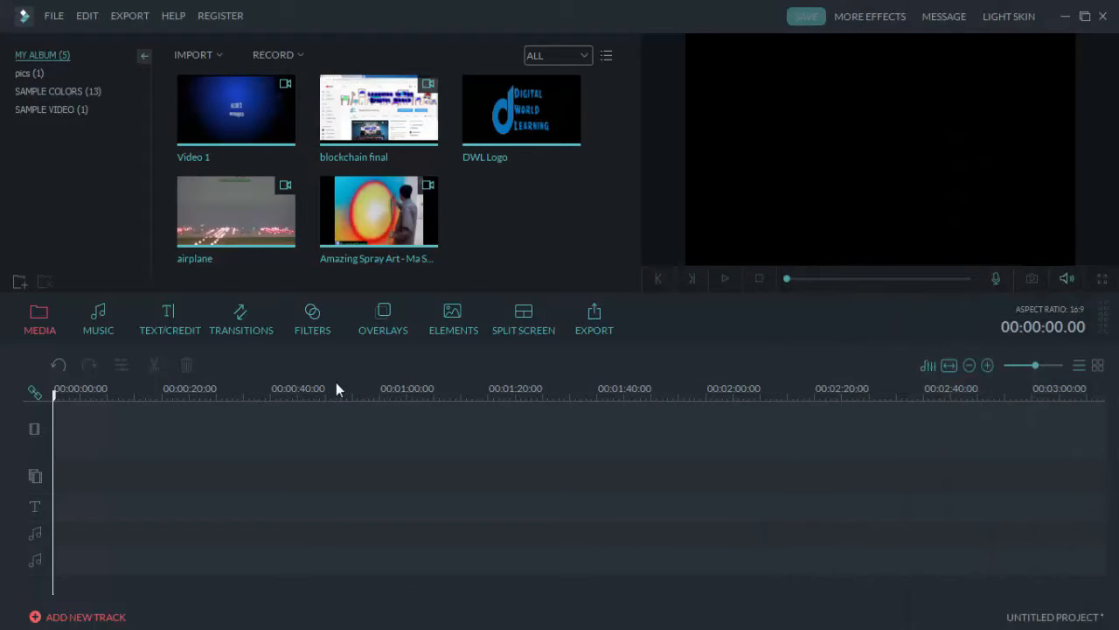
Add the Amazing Spray Art clip to the start of the video track and move the playhead to 00:01:09.24
mouse_move(343, 226)
left_mouse_down()
mouse_move(207, 463)
mouse_move(158, 451)
left_mouse_up()
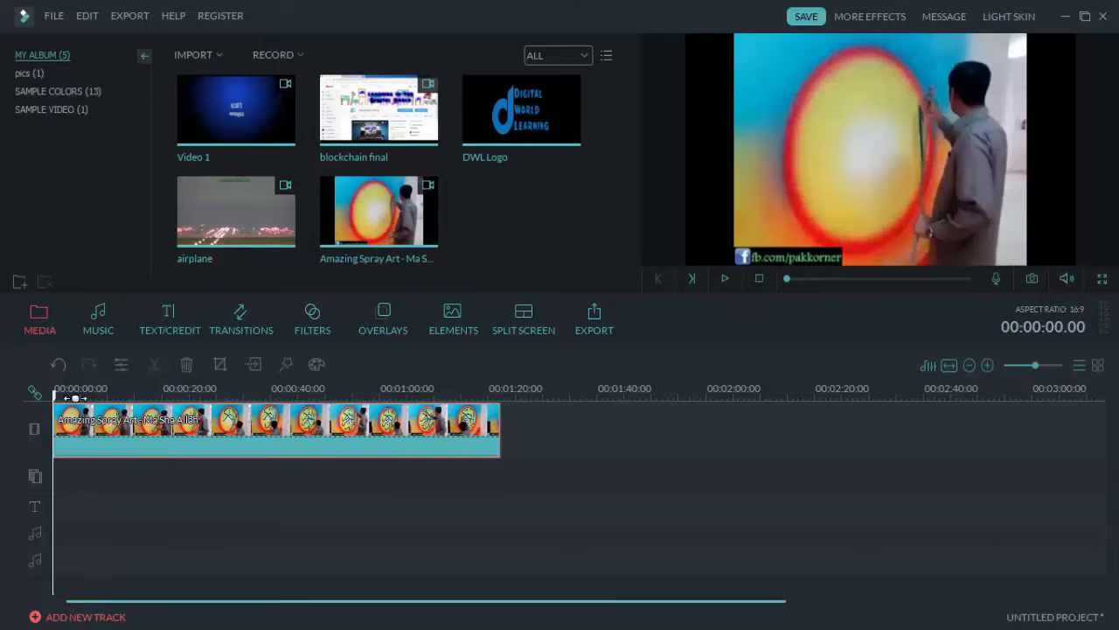
mouse_move(64, 396)
left_mouse_down()
mouse_move(450, 398)
mouse_move(438, 404)
left_mouse_up()
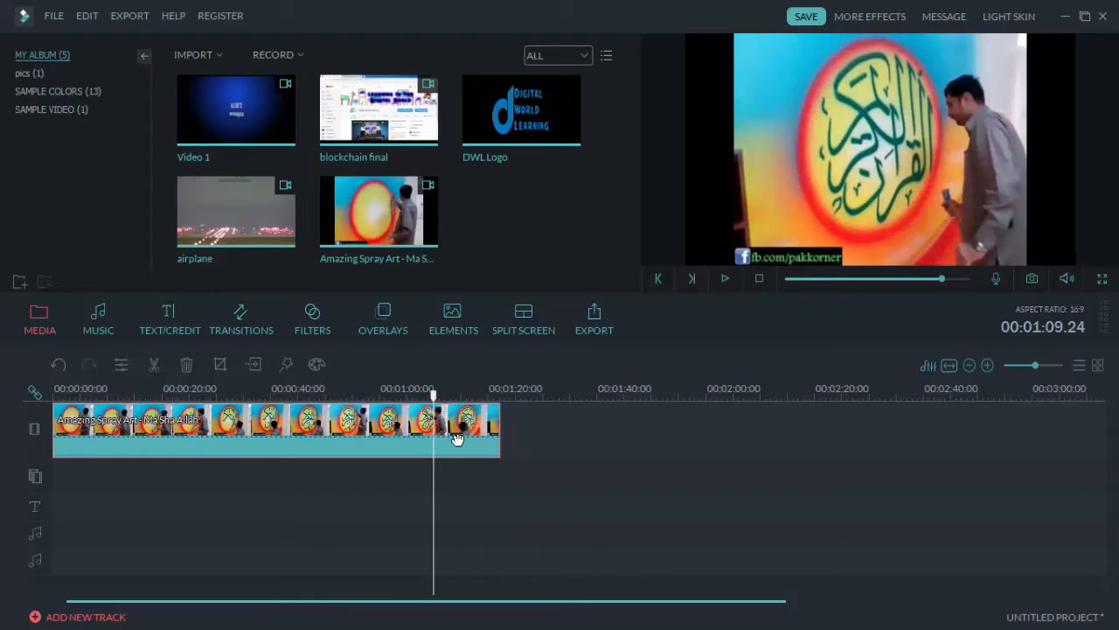
Try flipping the Amazing Spray Art clip horizontally and vertically, restoring its original orientation before closing the clip's edit settings
right_click(456, 438)
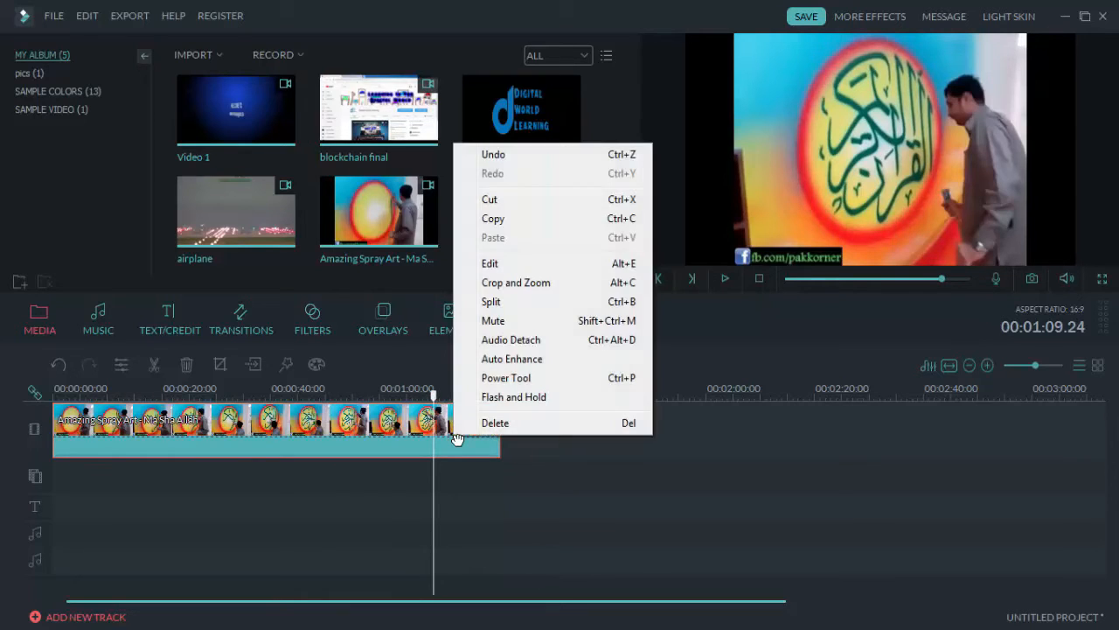
left_click(498, 260)
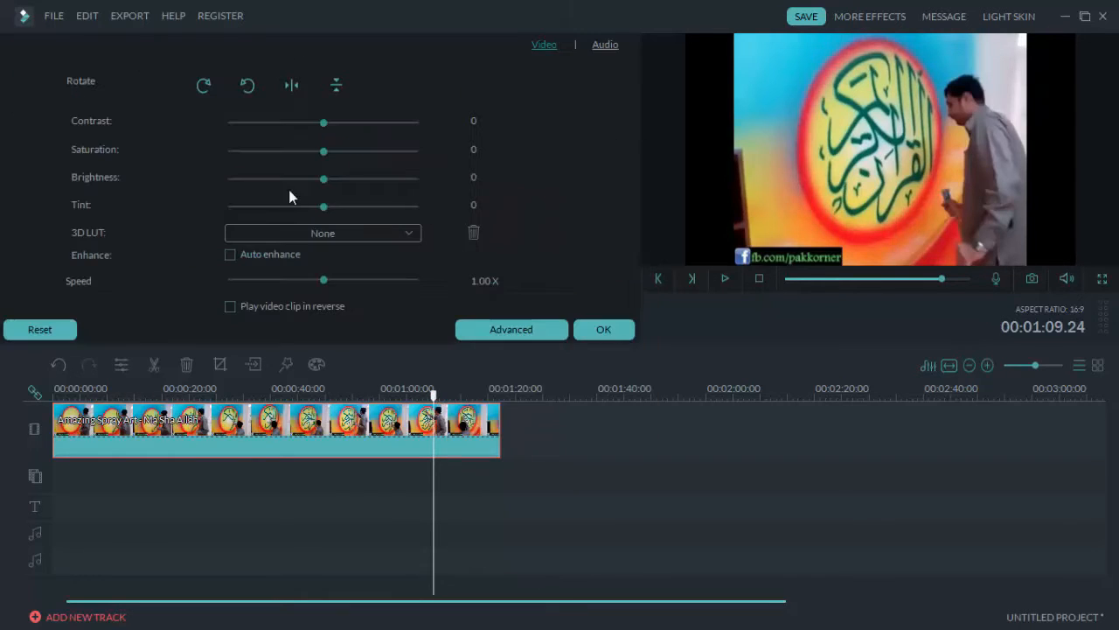
left_click(287, 91)
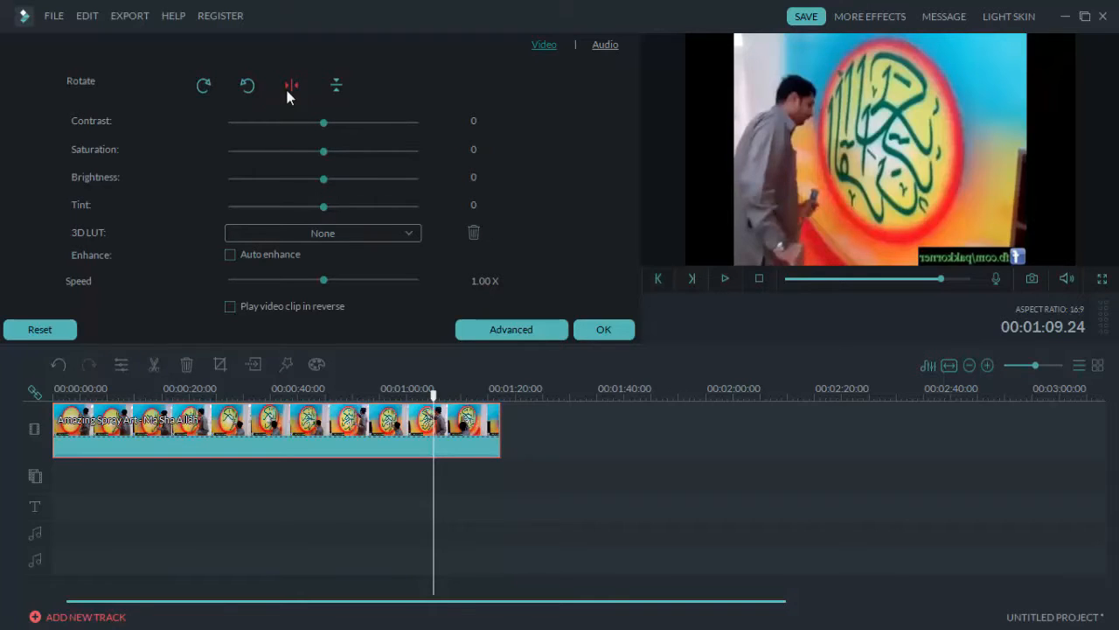
left_click(288, 90)
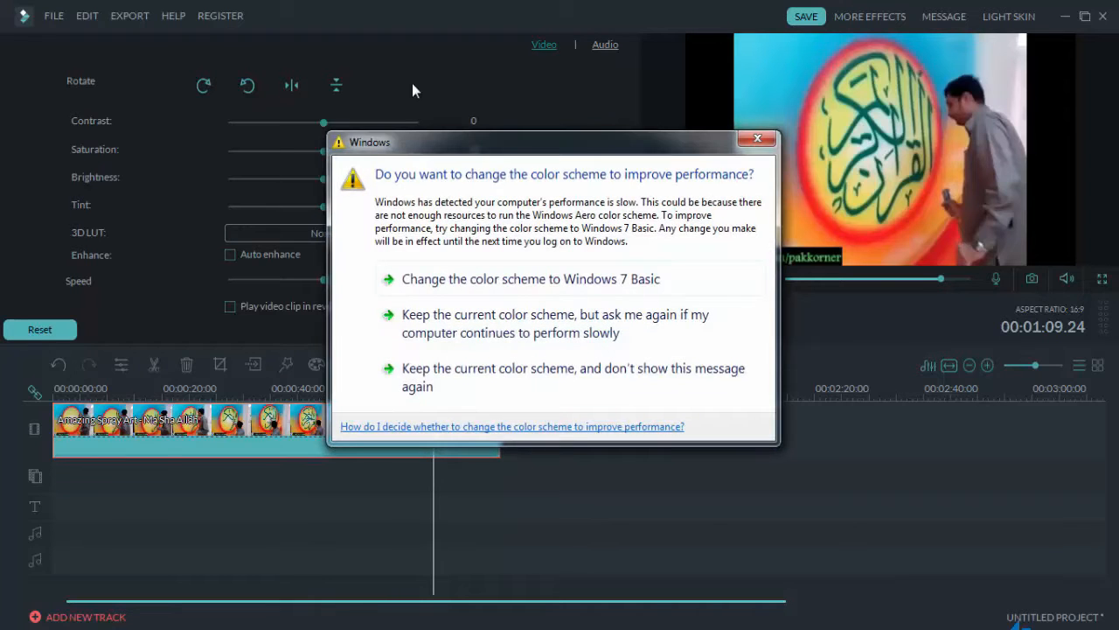
left_click(757, 138)
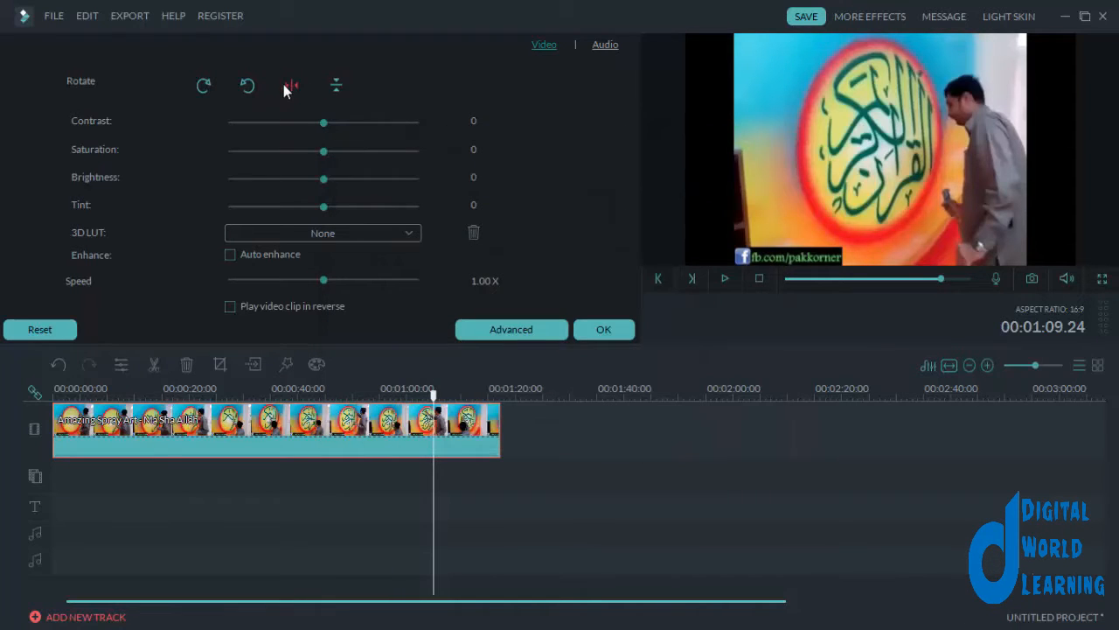
left_click(285, 85)
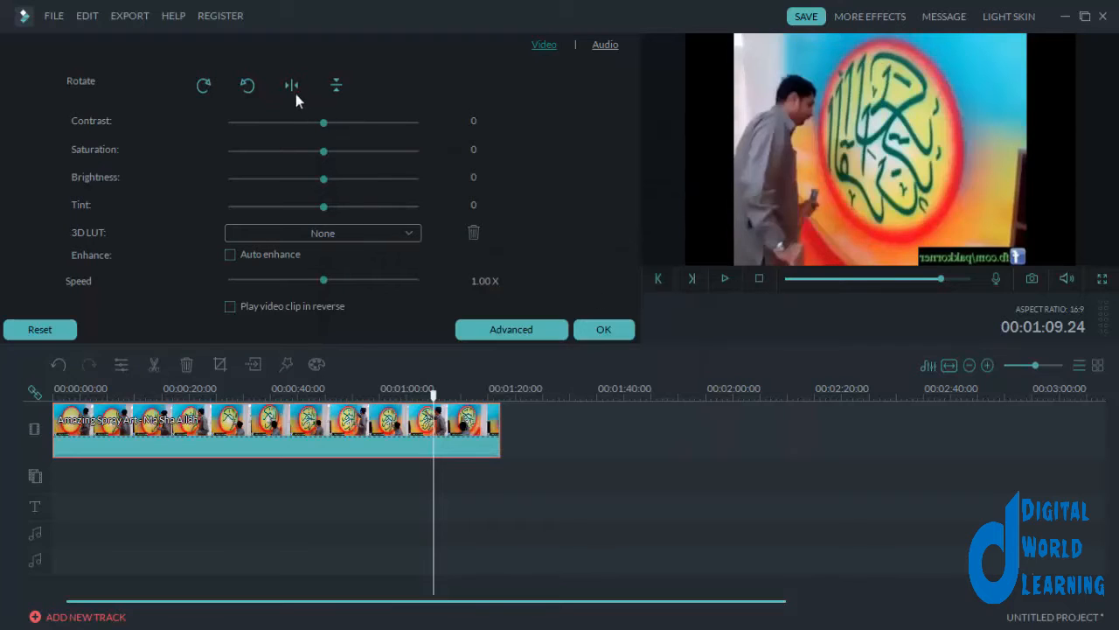
left_click(293, 87)
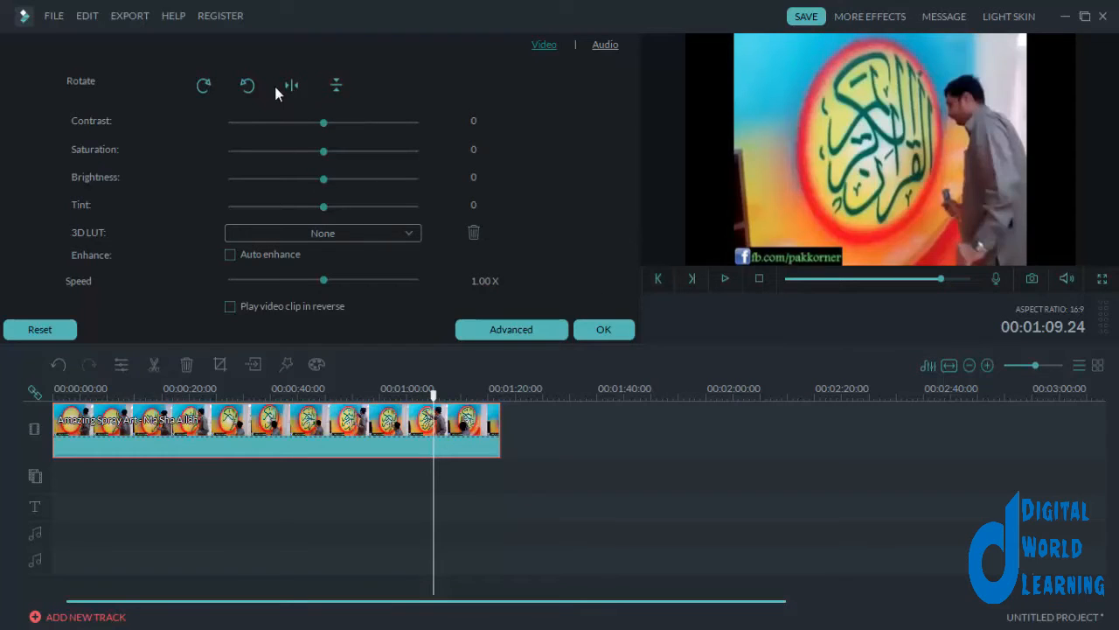
left_click(337, 87)
left_click(338, 87)
left_click(605, 328)
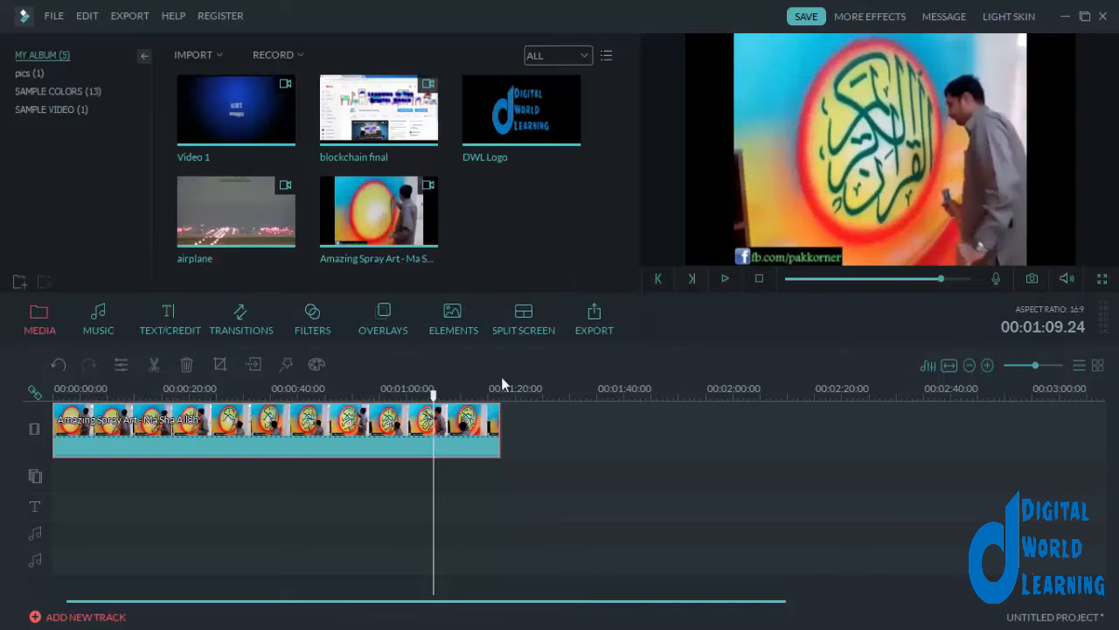
Split the Amazing Spray Art clip at about 00:00:27.20
left_click_drag(435, 404, 238, 441)
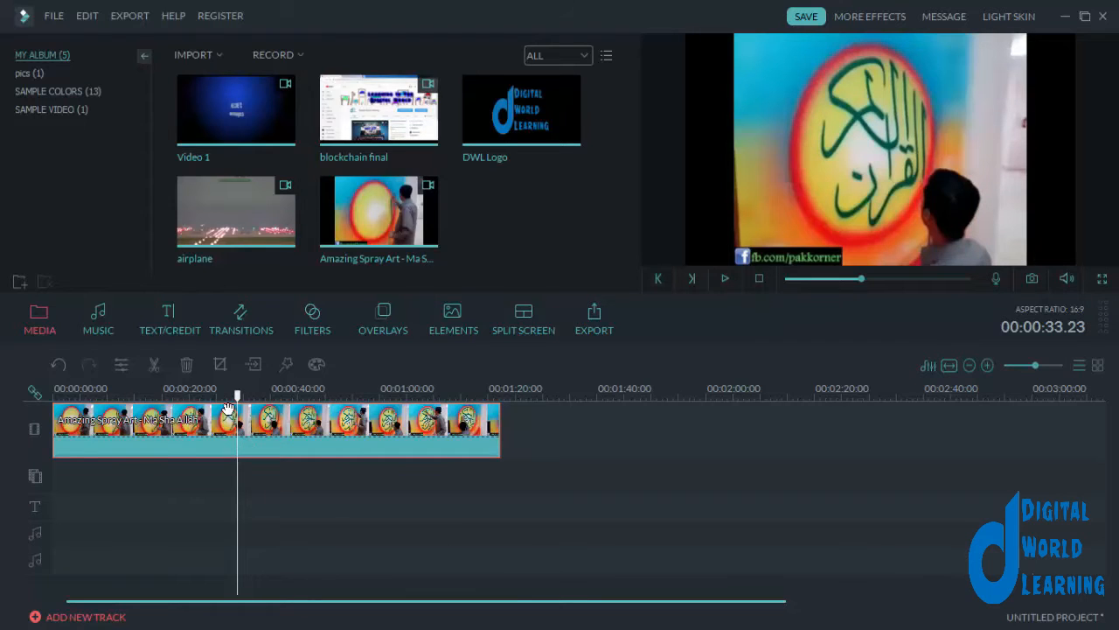
left_click_drag(237, 395, 167, 400)
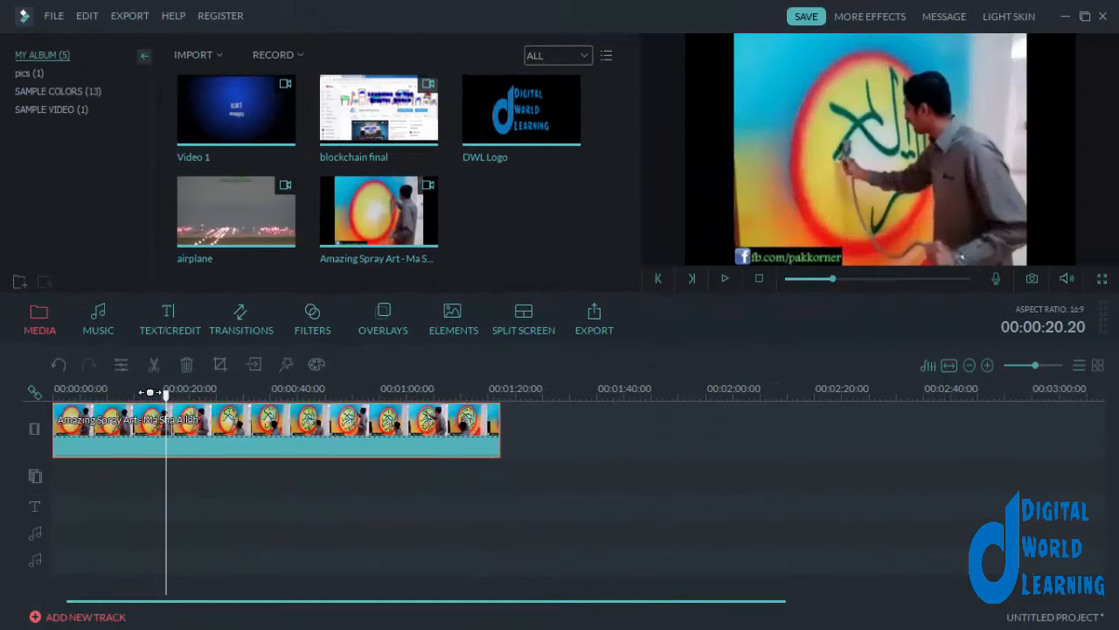
left_click_drag(167, 398, 216, 398)
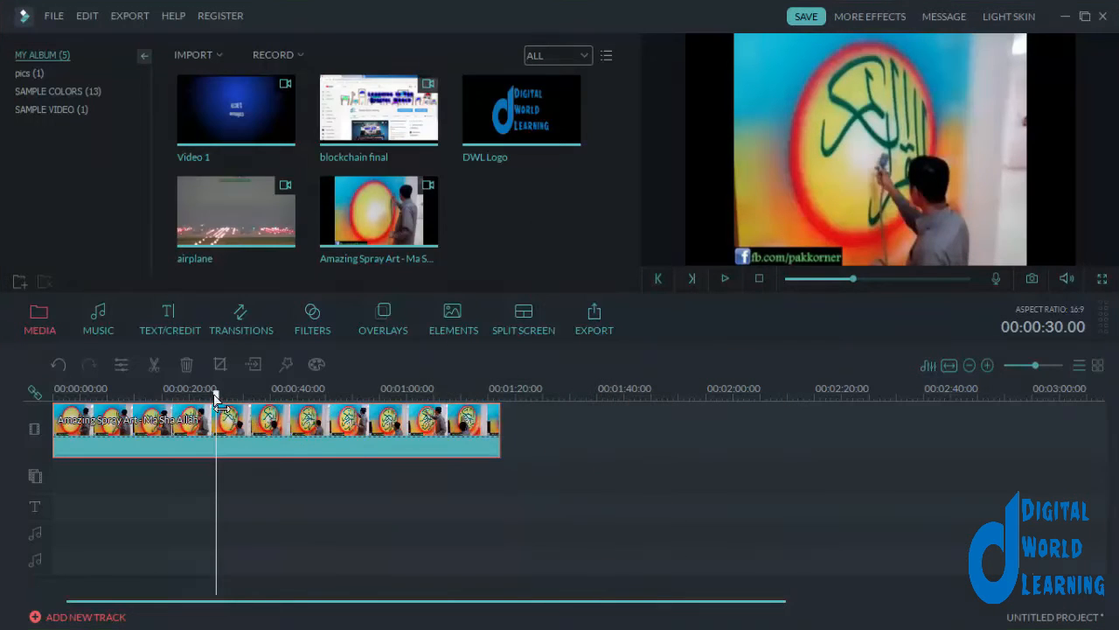
left_click_drag(216, 396, 211, 395)
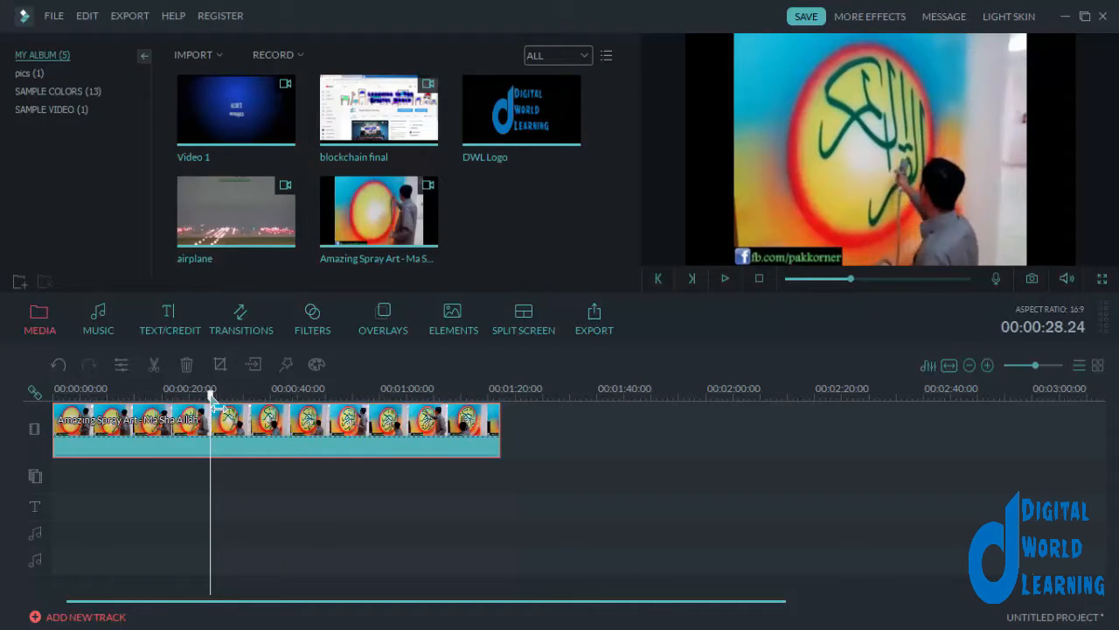
left_click(952, 369)
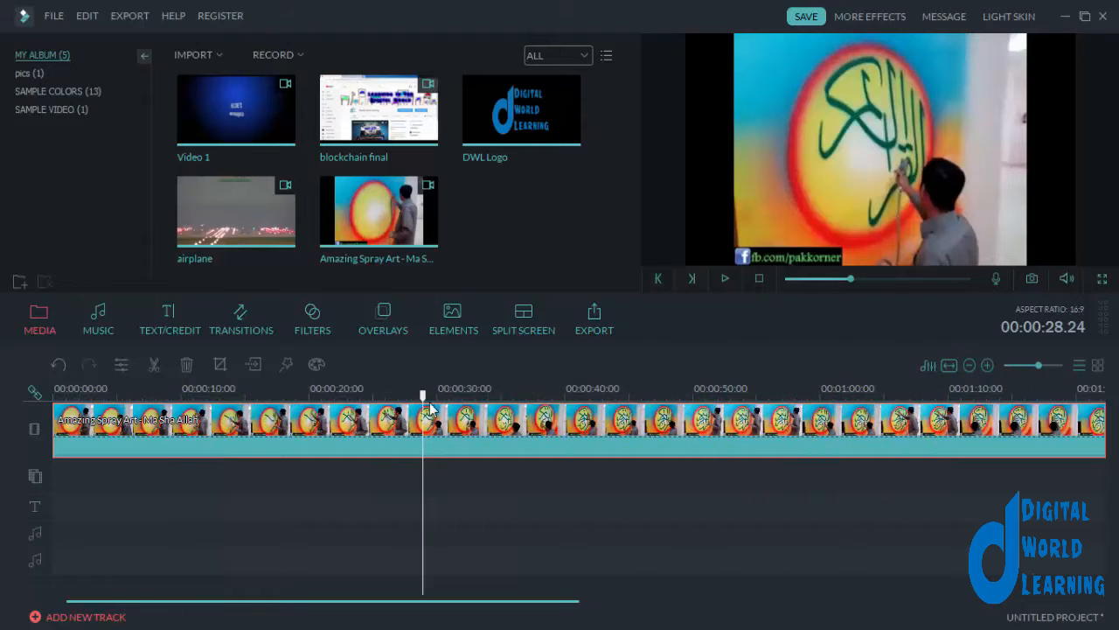
left_click_drag(427, 410, 412, 410)
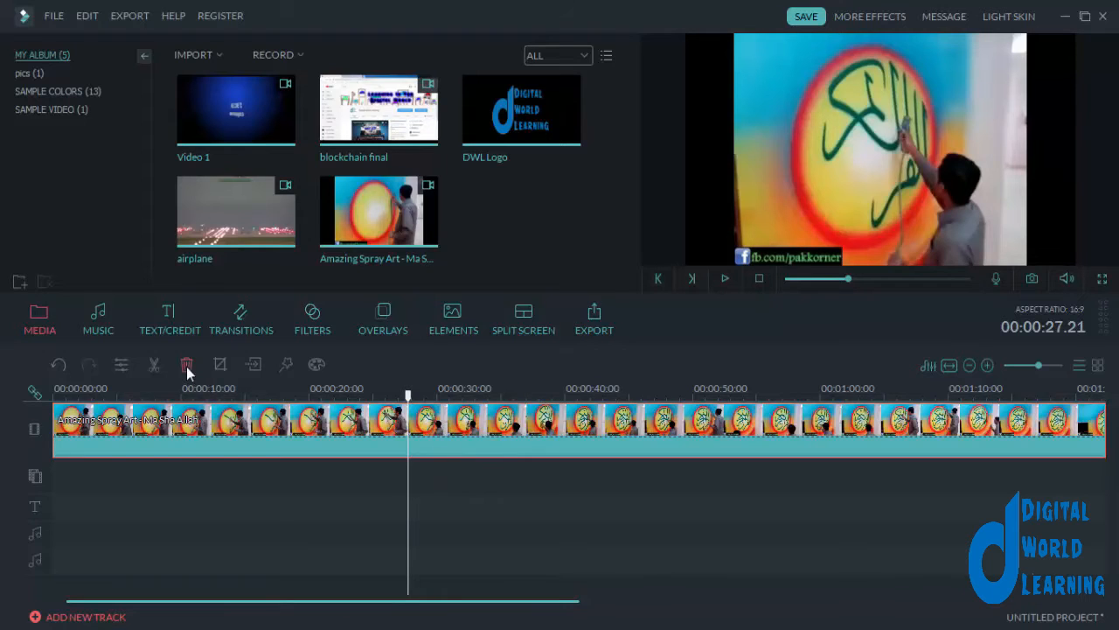
left_click(156, 367)
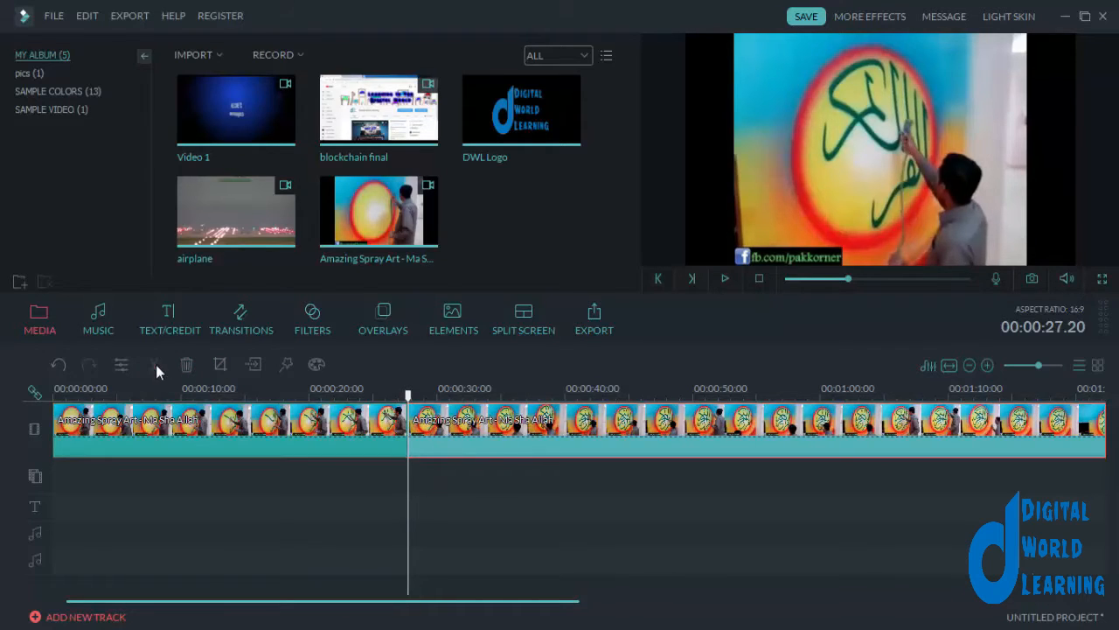
Split the second segment of the clip at 00:00:40.03 to isolate a middle segment
left_click_drag(404, 395, 557, 391)
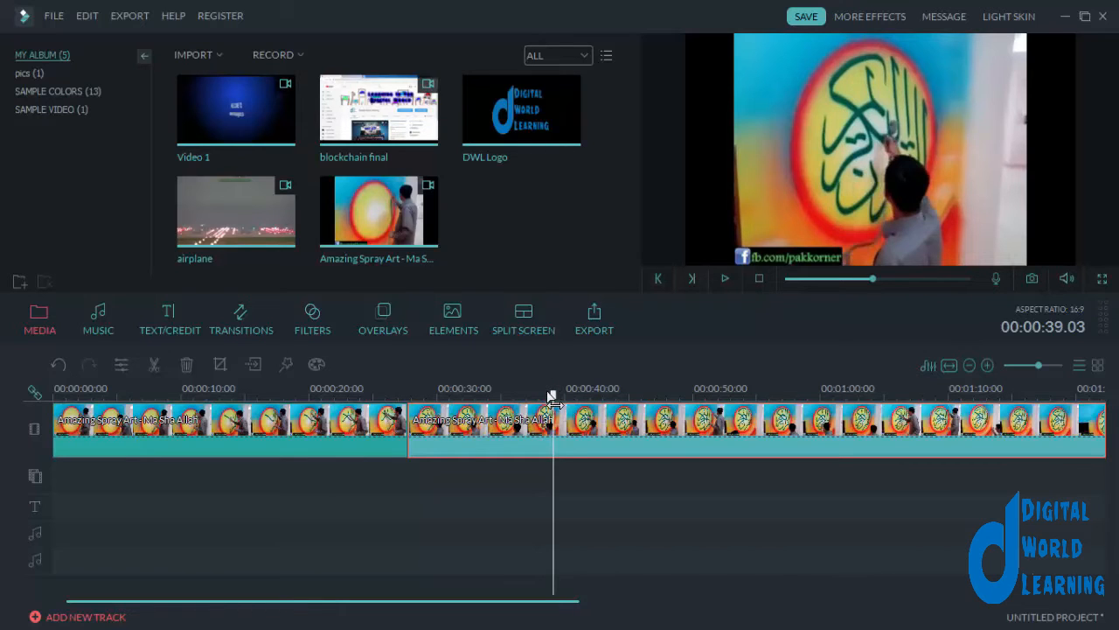
left_click_drag(551, 398, 565, 395)
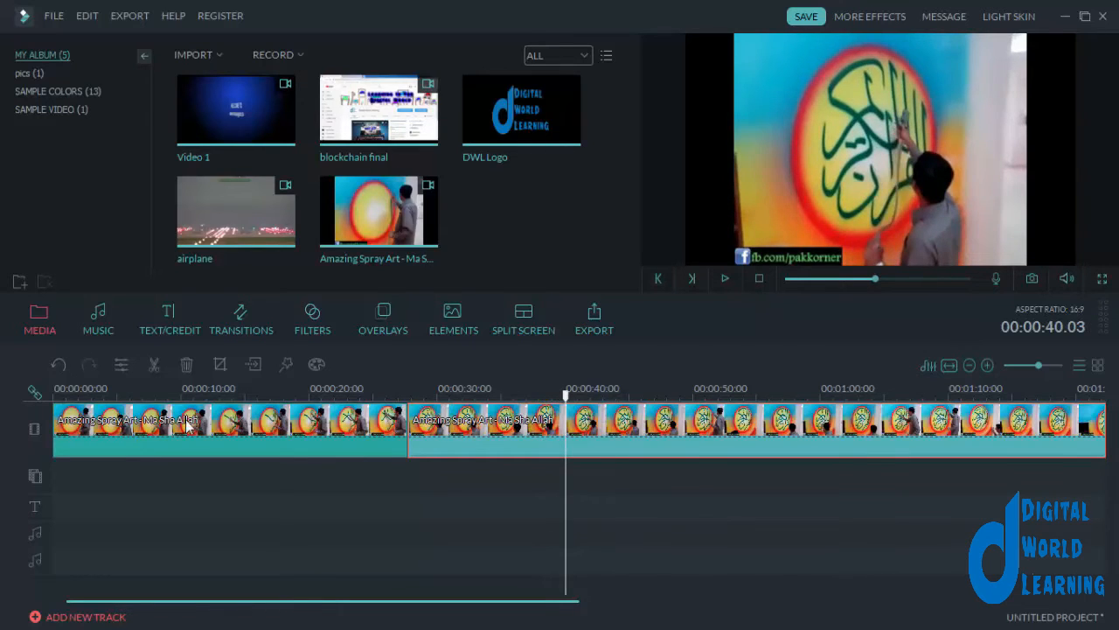
left_click(154, 363)
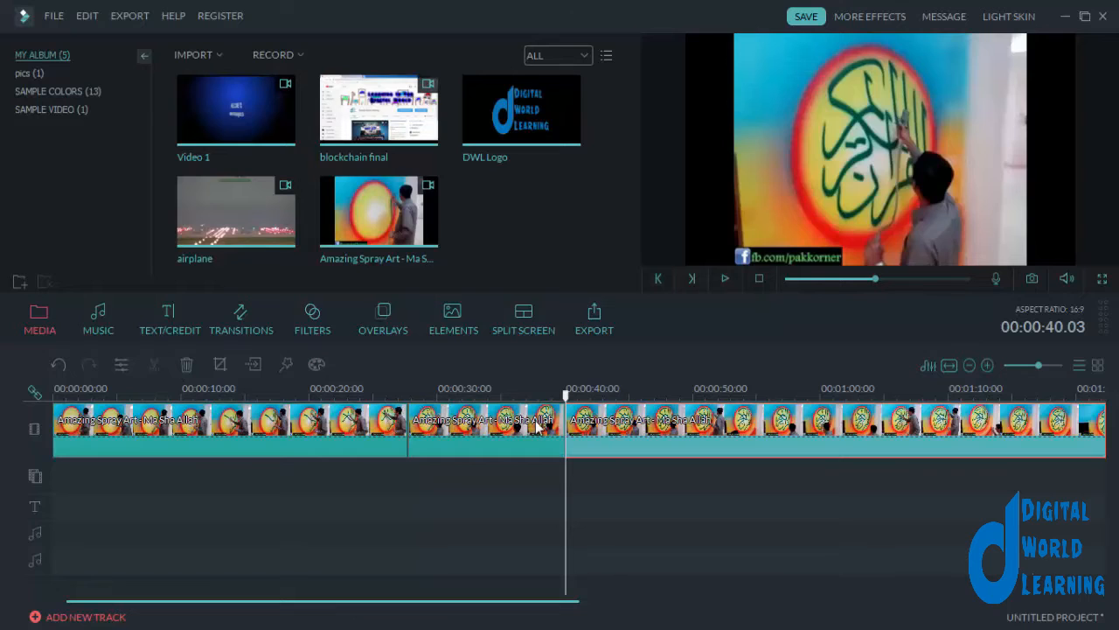
left_click(447, 518)
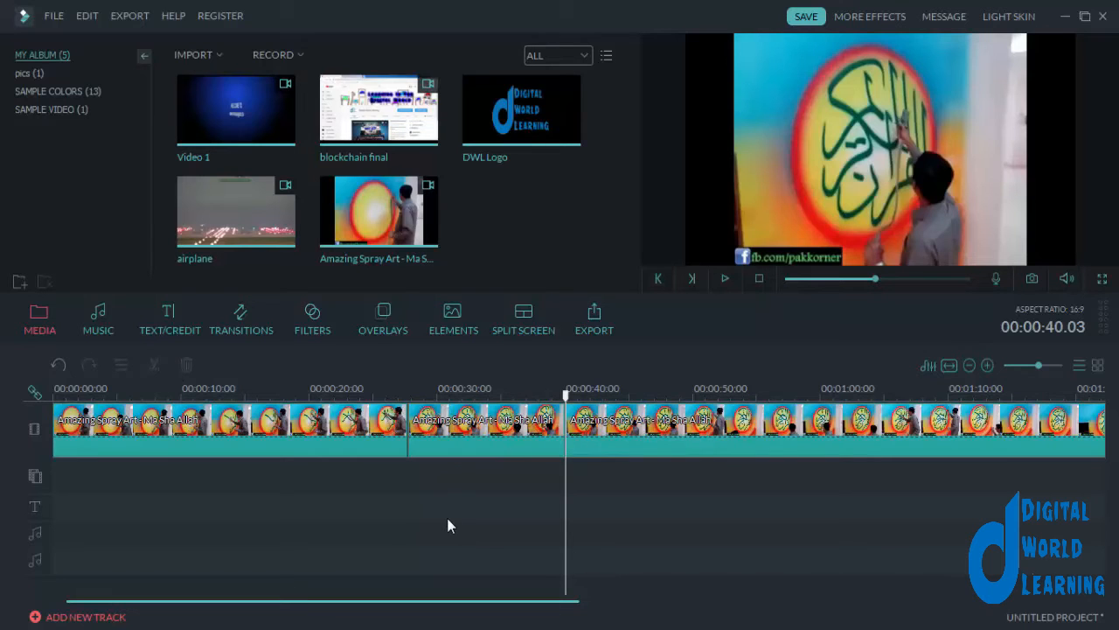
Apply a Pan & Zoom effect to the middle segment, with a 4:3 end frame of 235 × 176 centred on the painted calligraphy
left_click(531, 426)
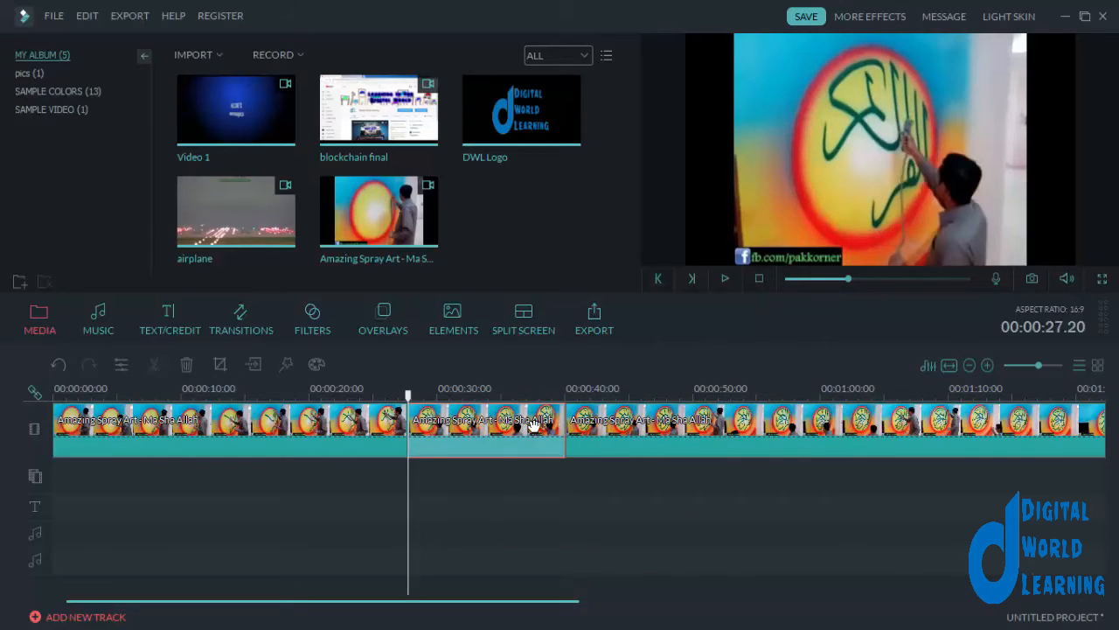
right_click(532, 425)
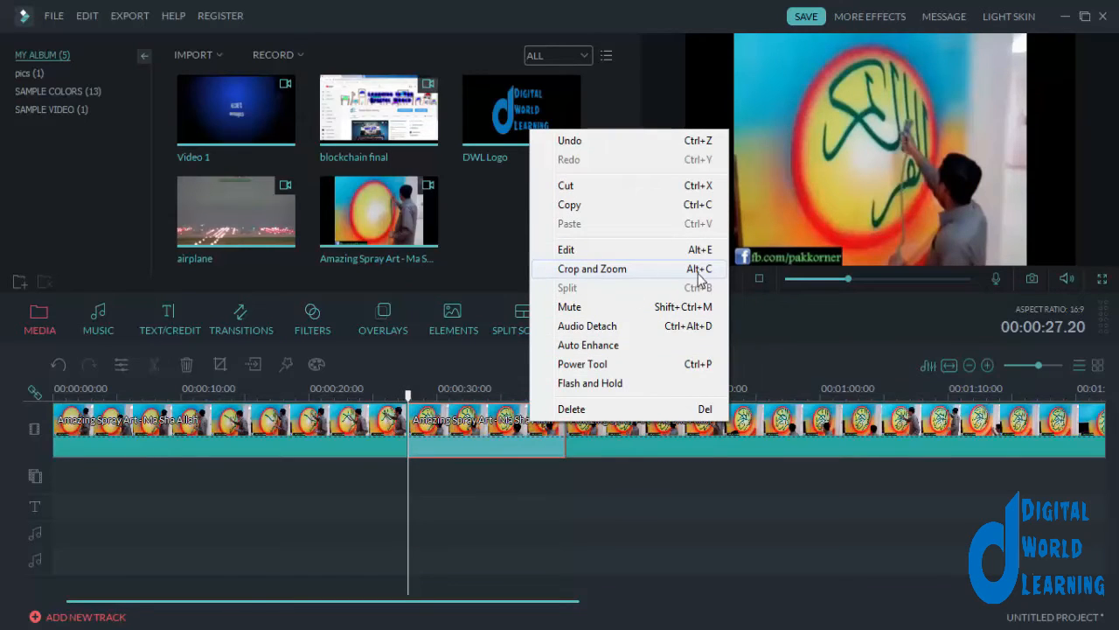
left_click(603, 491)
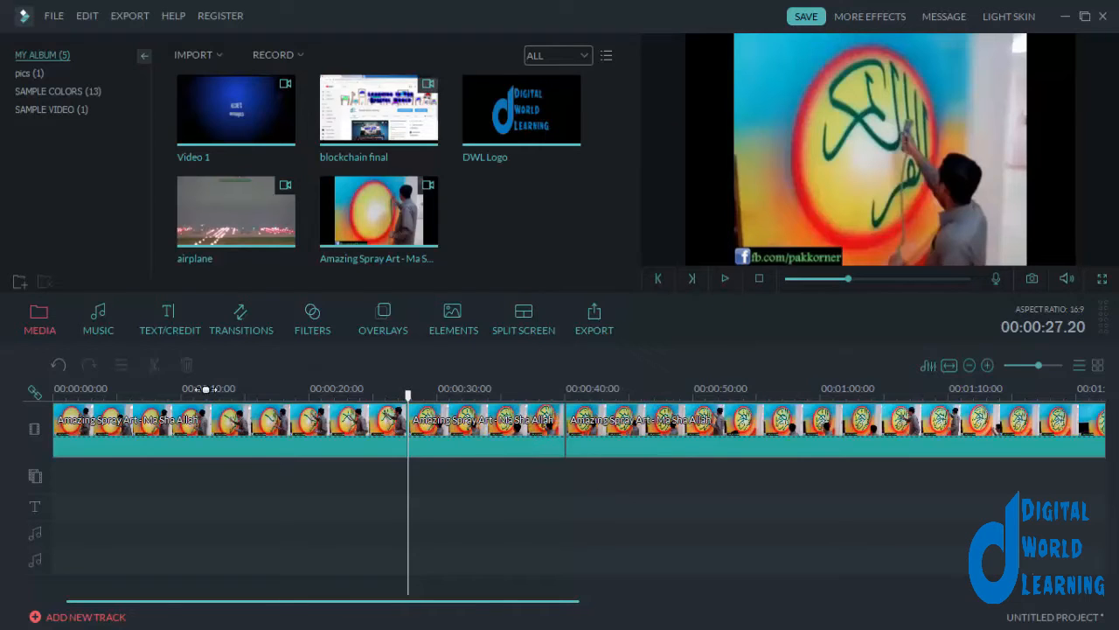
left_click(456, 429)
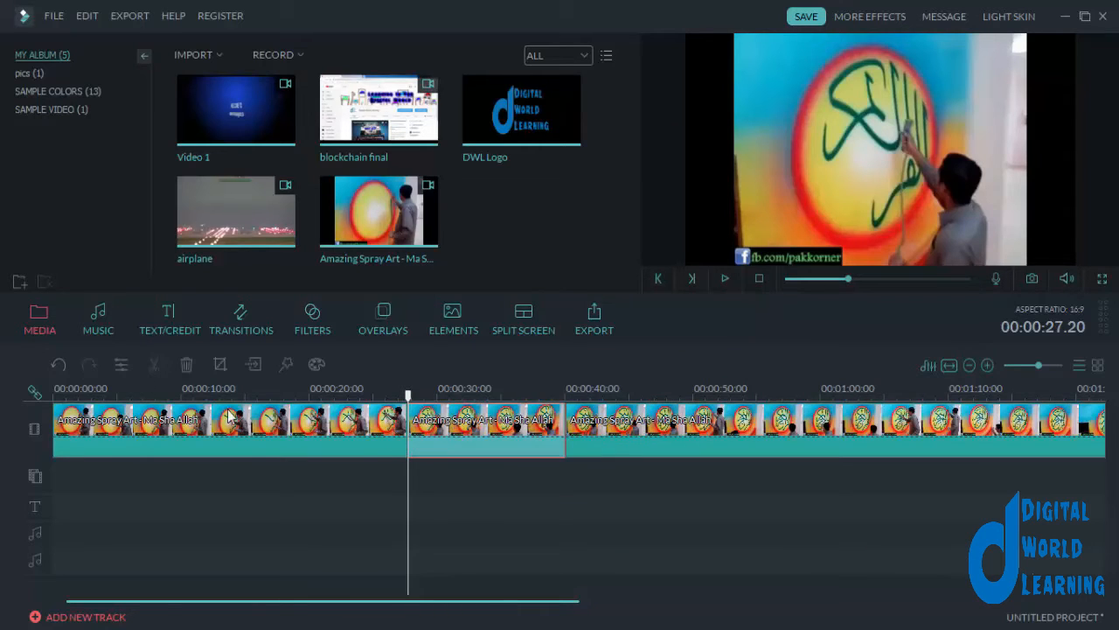
left_click(221, 364)
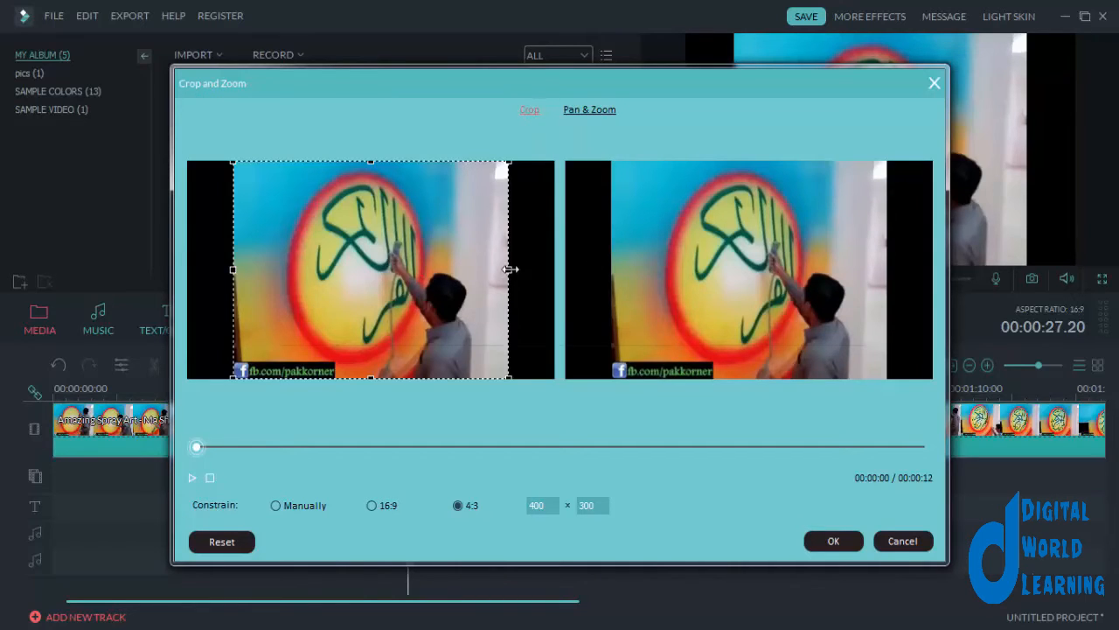
left_click(590, 110)
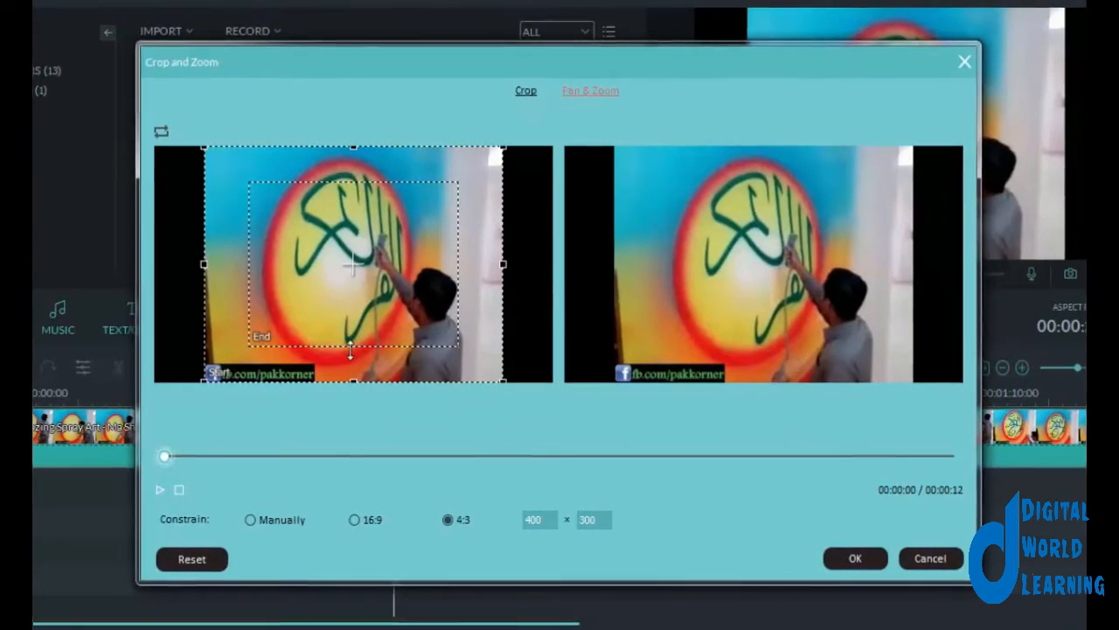
left_click(355, 300)
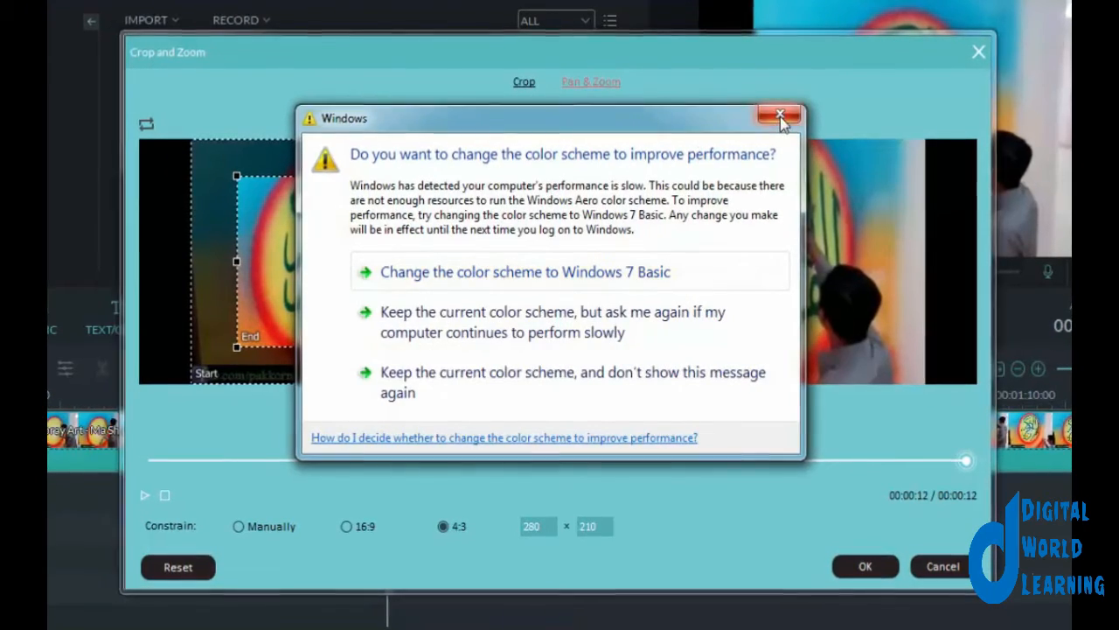
left_click(780, 116)
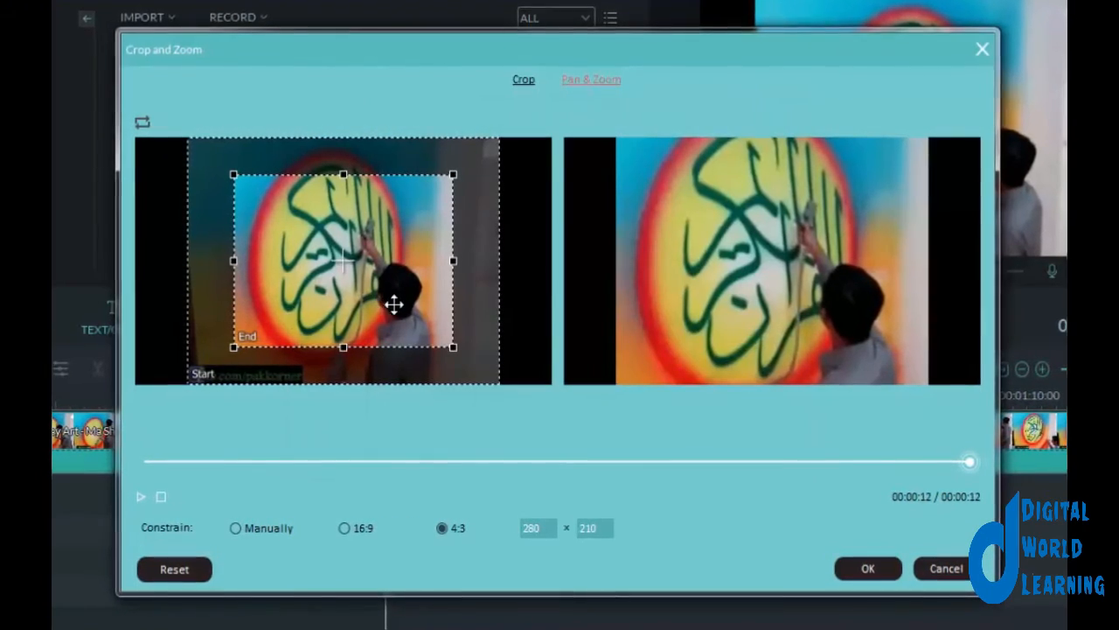
left_click_drag(394, 303, 392, 281)
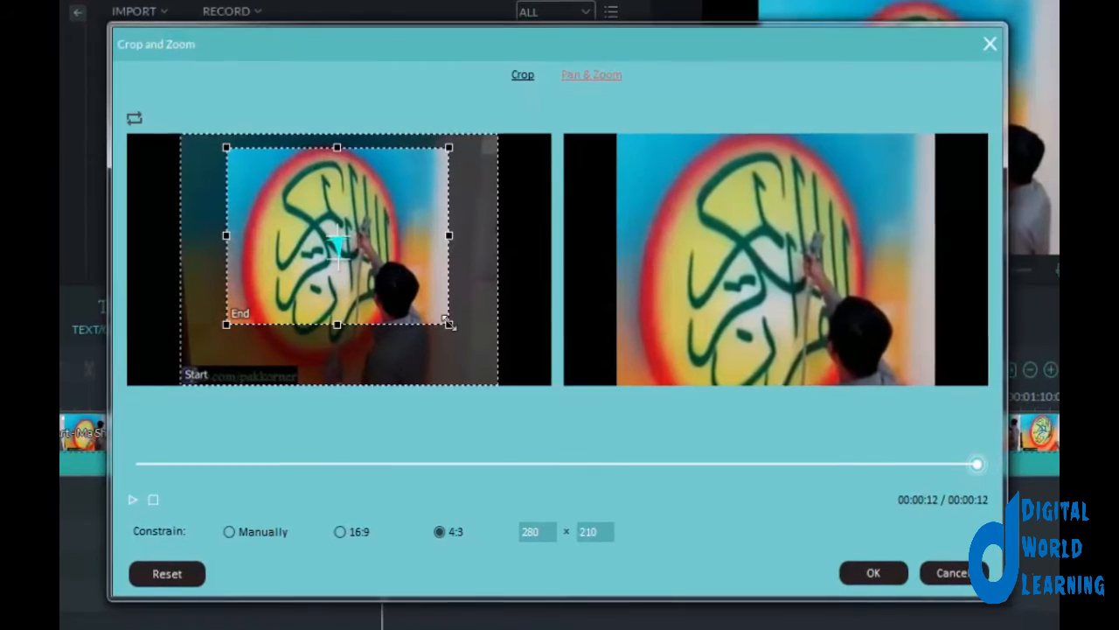
left_click_drag(449, 323, 411, 293)
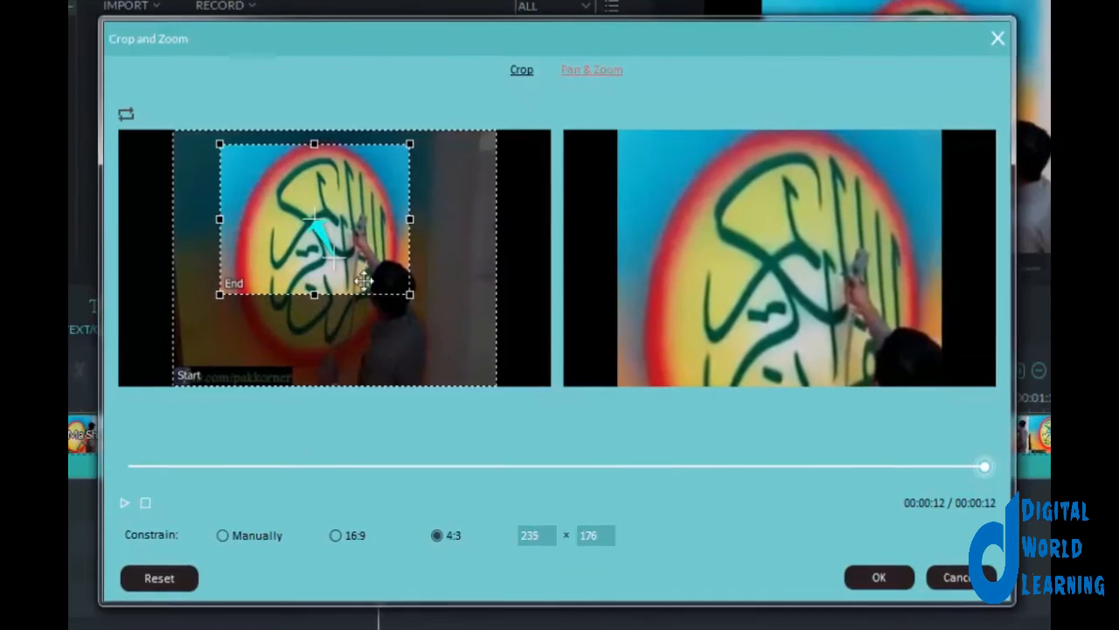
left_click_drag(353, 254, 368, 288)
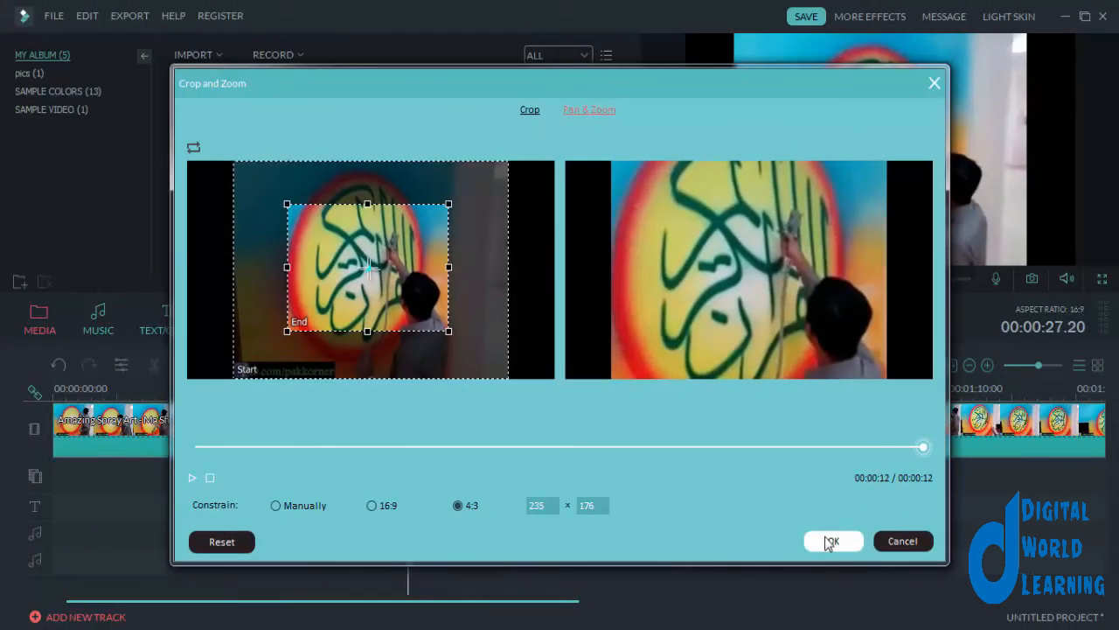
left_click(831, 542)
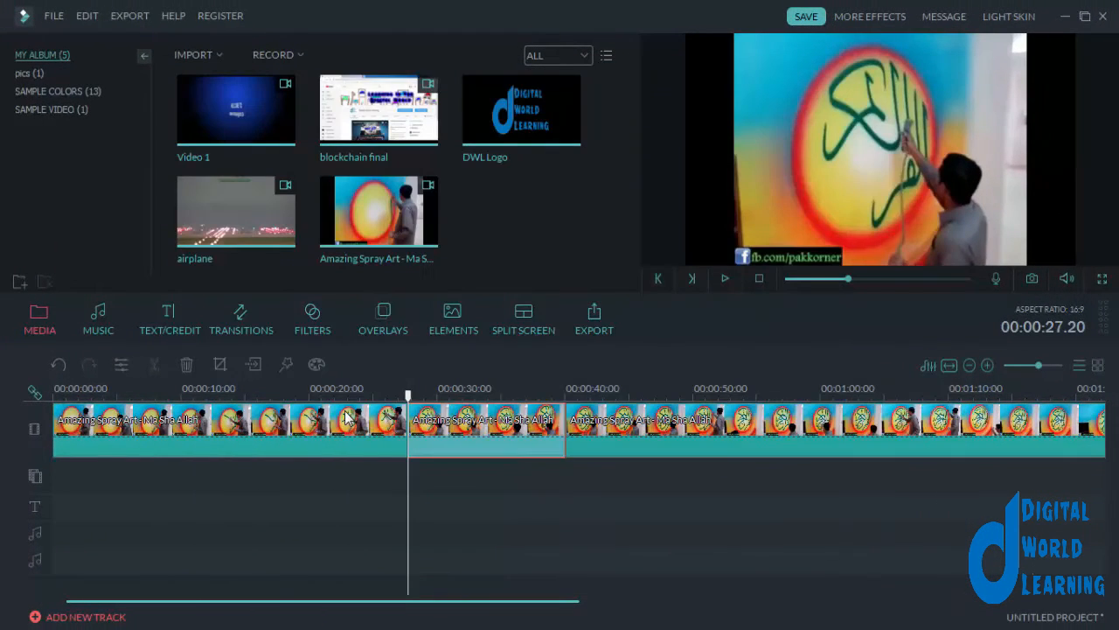
Play the timeline from 00:00:27.01, just before the middle segment, to preview its zoom effect
left_click_drag(411, 408, 404, 410)
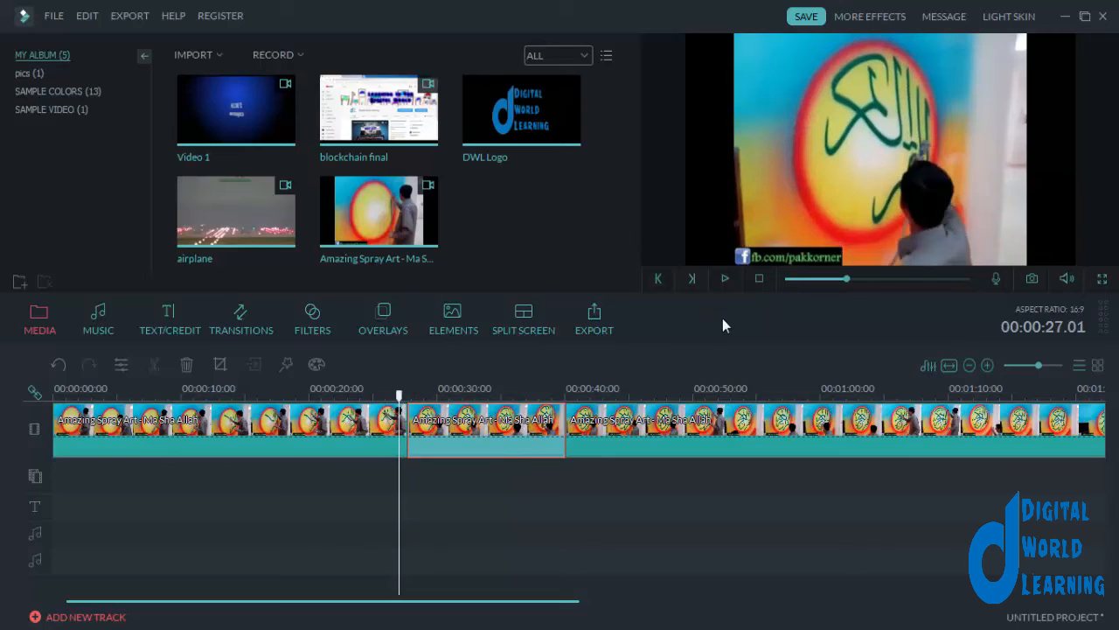
left_click(722, 282)
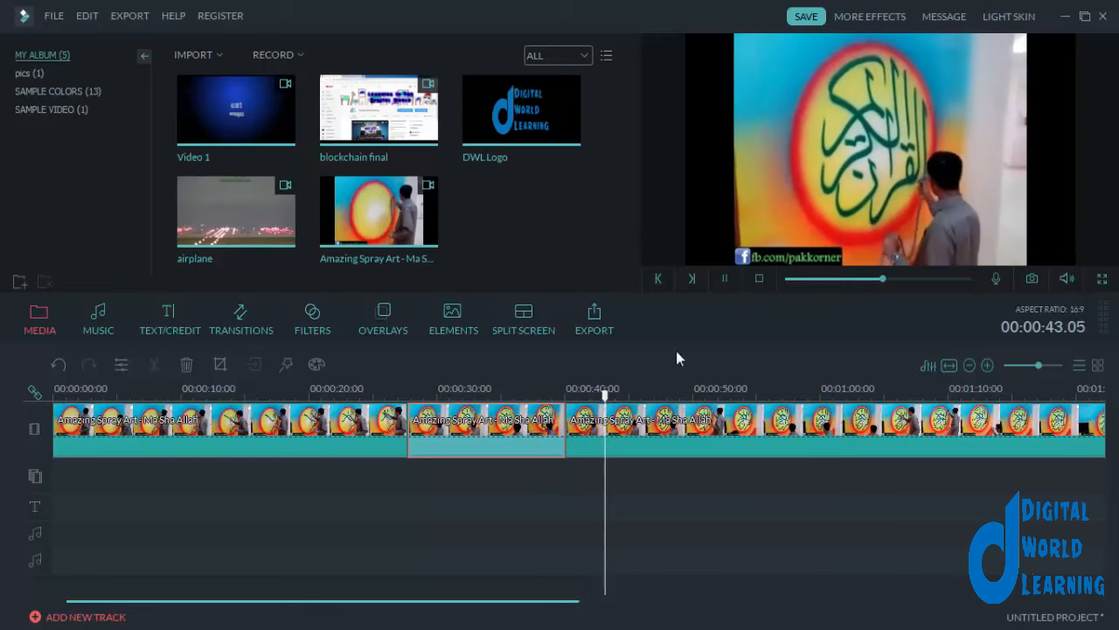
Pause playback and split the last segment of the Amazing Spray Art clip at 00:00:49.13
left_click(725, 278)
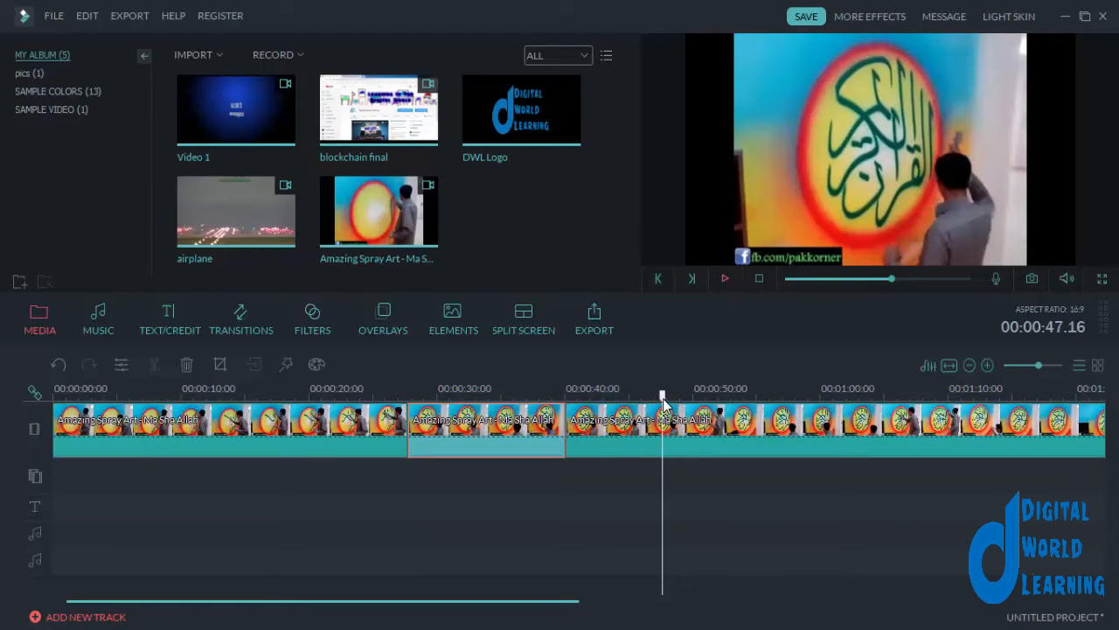
left_click_drag(656, 401, 689, 405)
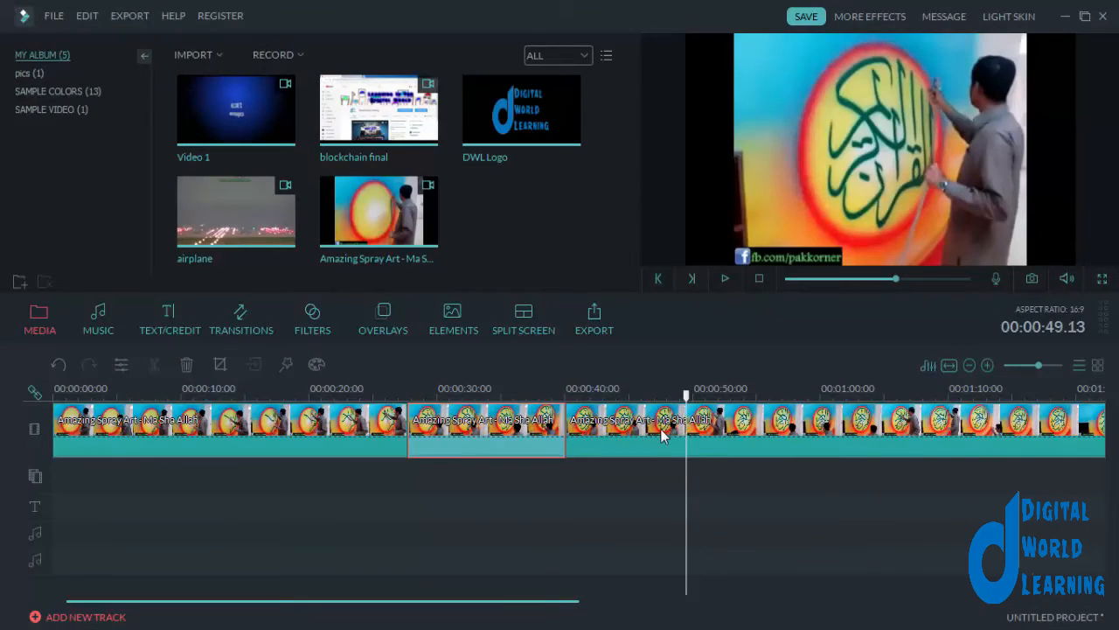
left_click(155, 365)
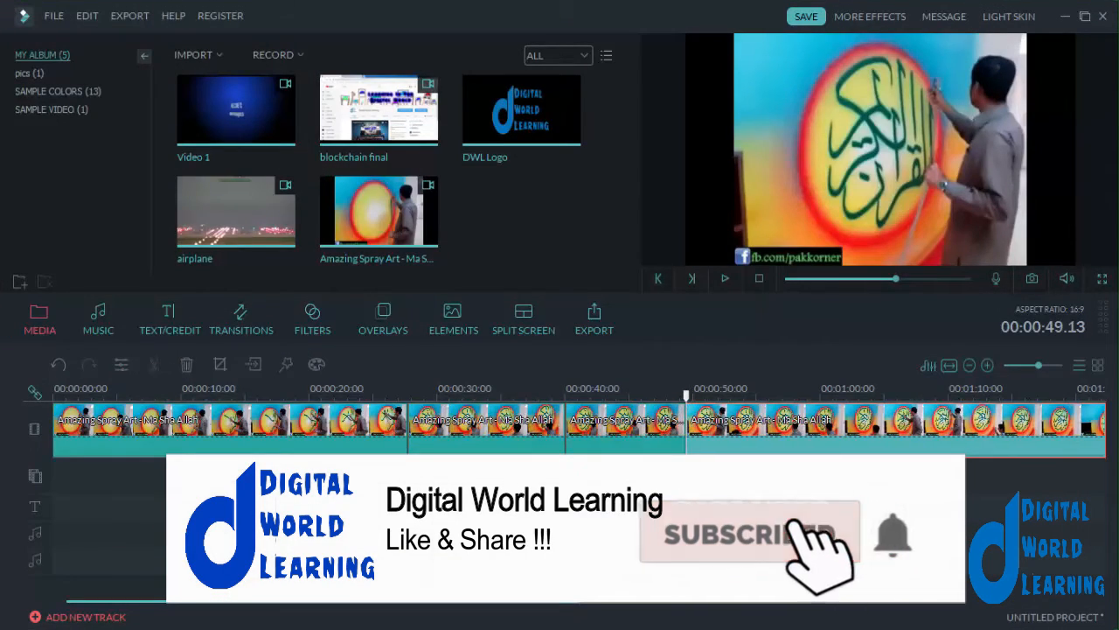
Set a 256 × 192 Pan & Zoom start frame around the painted calligraphy for the segment beginning at 00:00:40.03
left_click(614, 428)
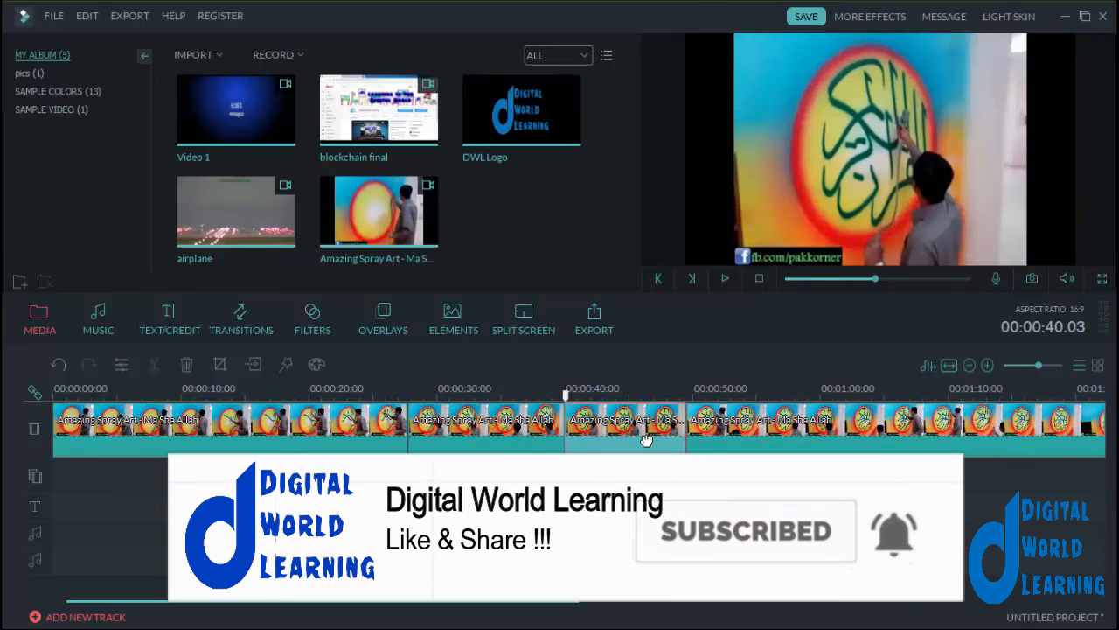
right_click(645, 439)
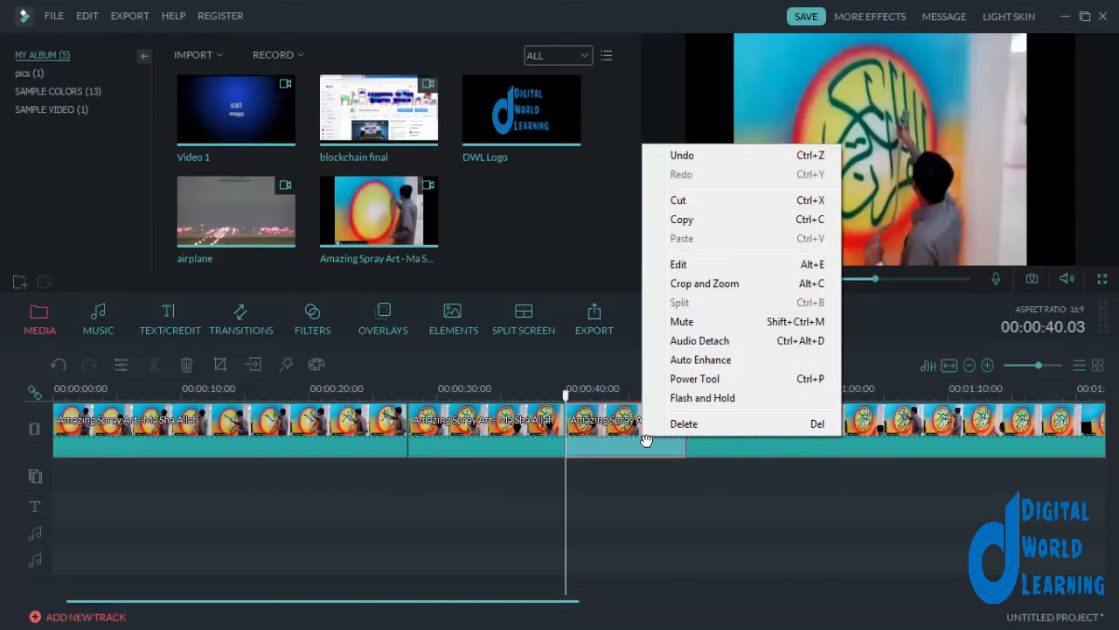
left_click(693, 285)
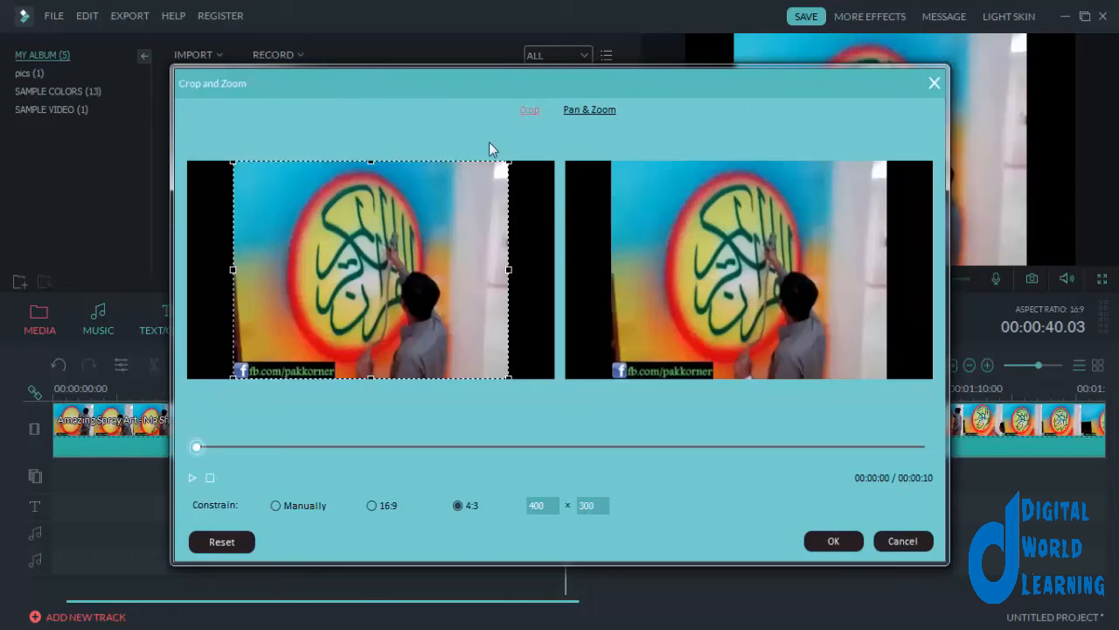
left_click(592, 111)
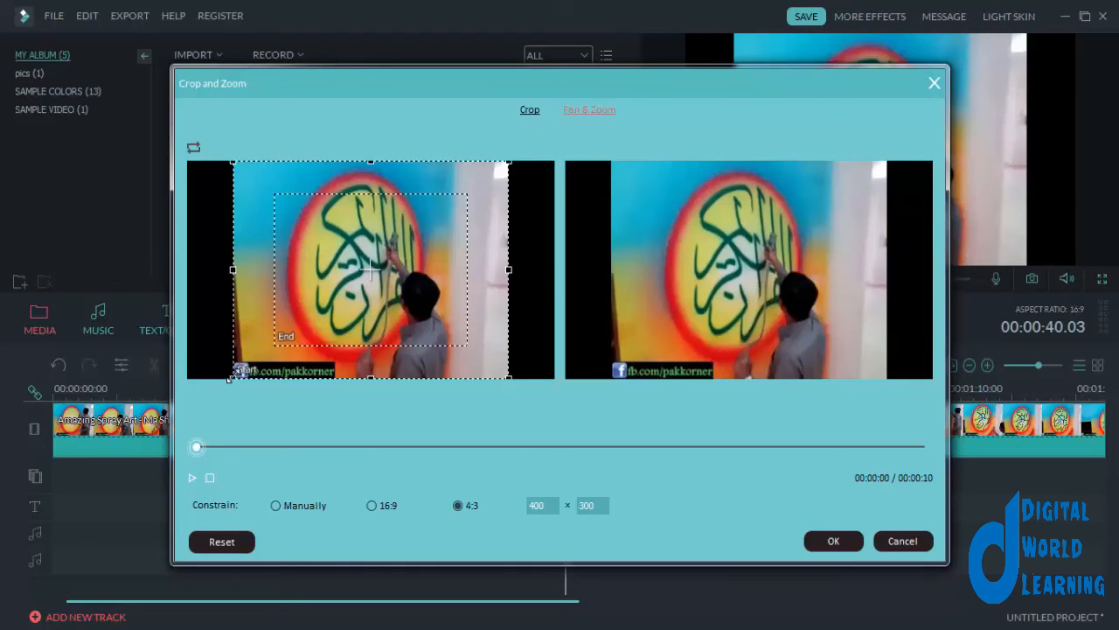
left_click_drag(228, 378, 332, 300)
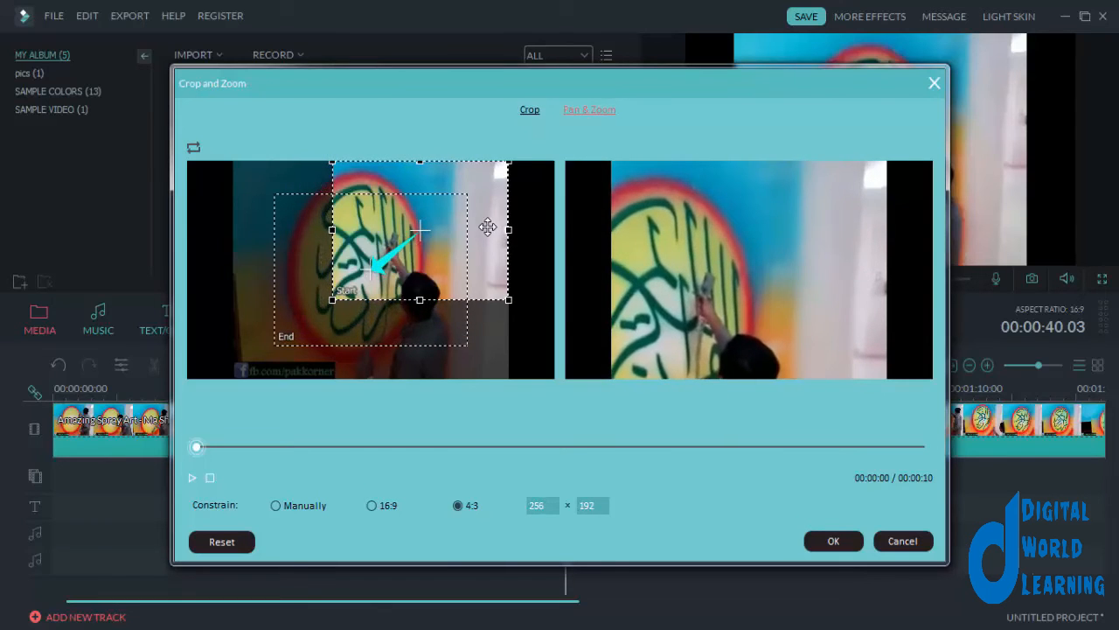
left_click_drag(487, 227, 427, 252)
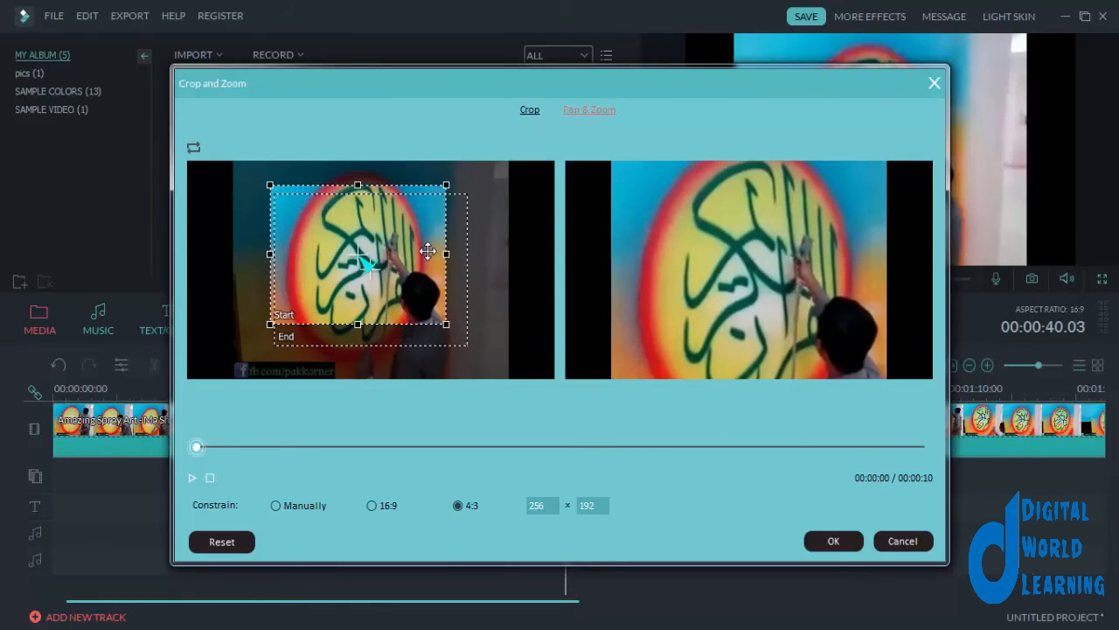
Enlarge the Pan & Zoom end frame to the full 400 × 300 picture and apply the zoom-out effect
left_click(463, 322)
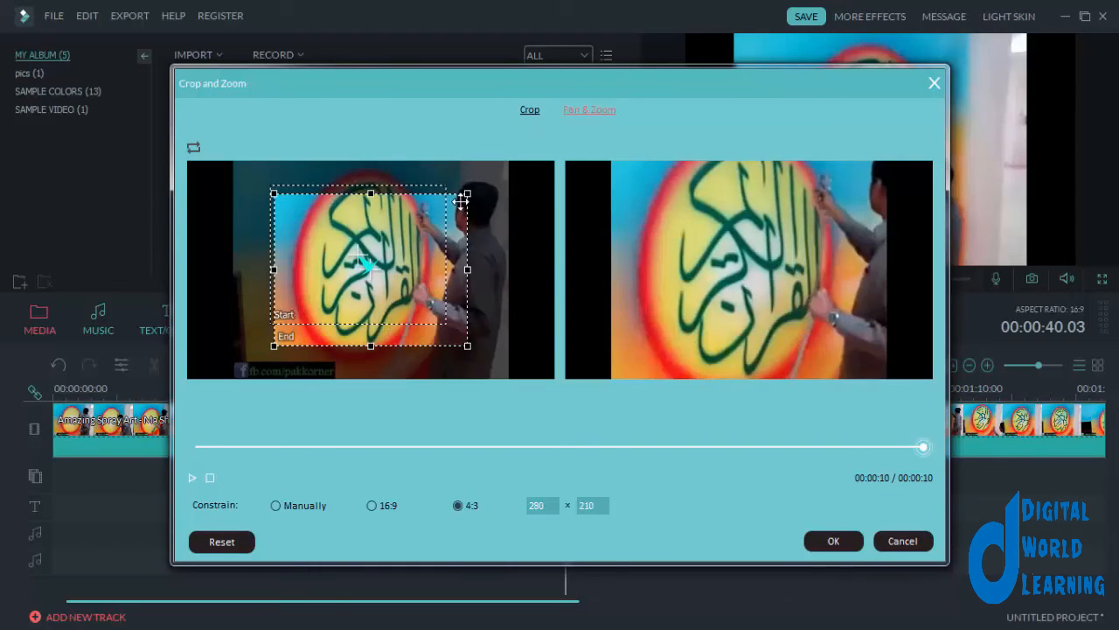
left_click_drag(467, 192, 522, 155)
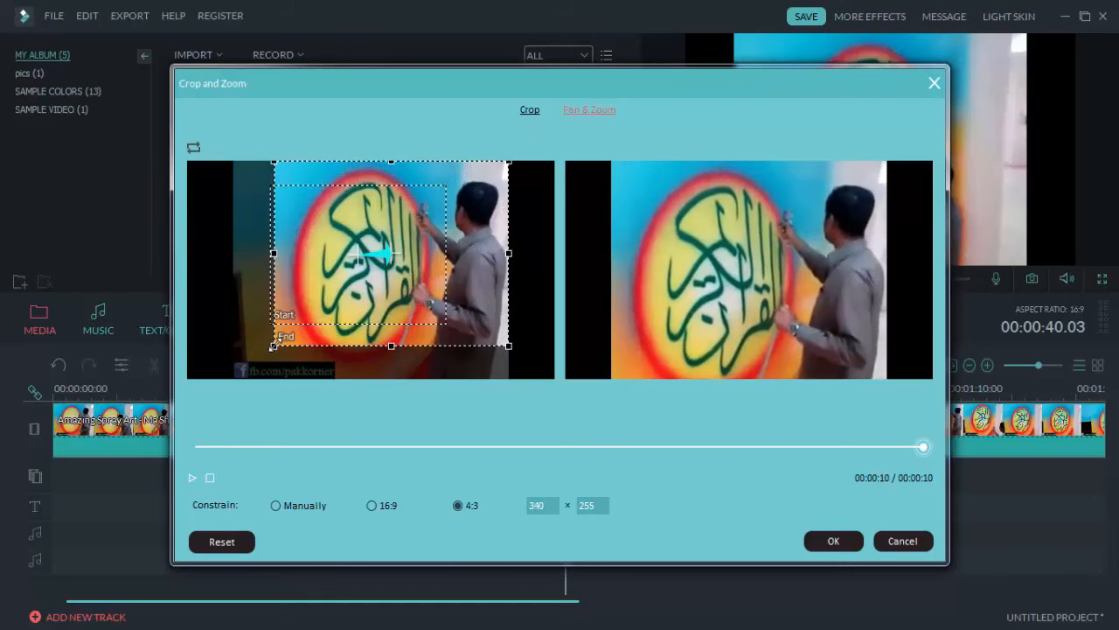
left_click_drag(274, 343, 237, 399)
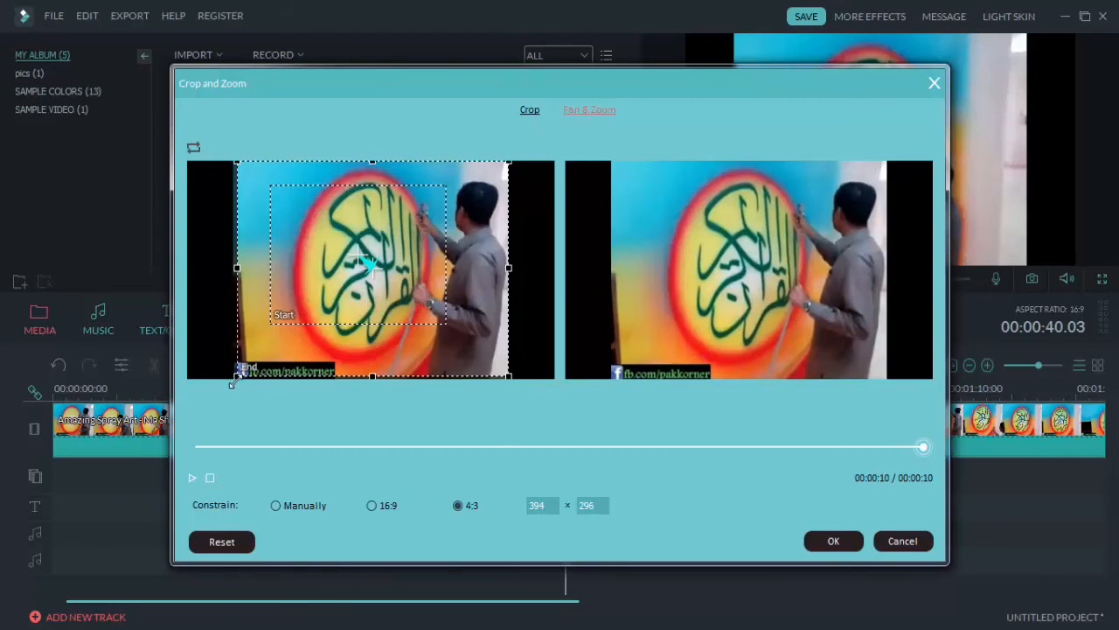
left_click_drag(232, 385, 230, 392)
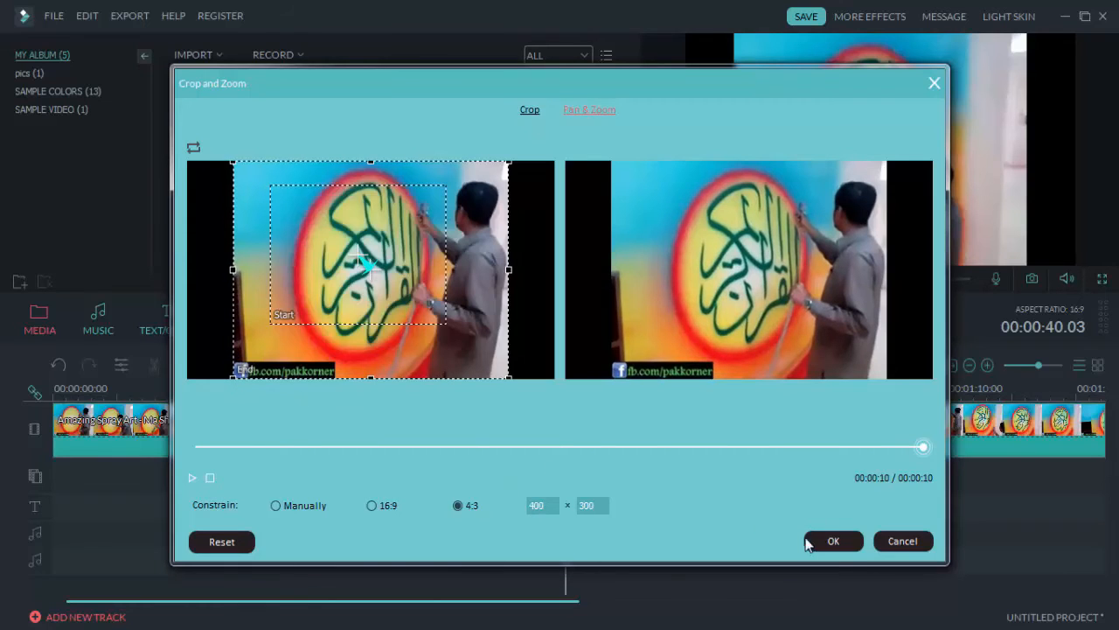
left_click(839, 547)
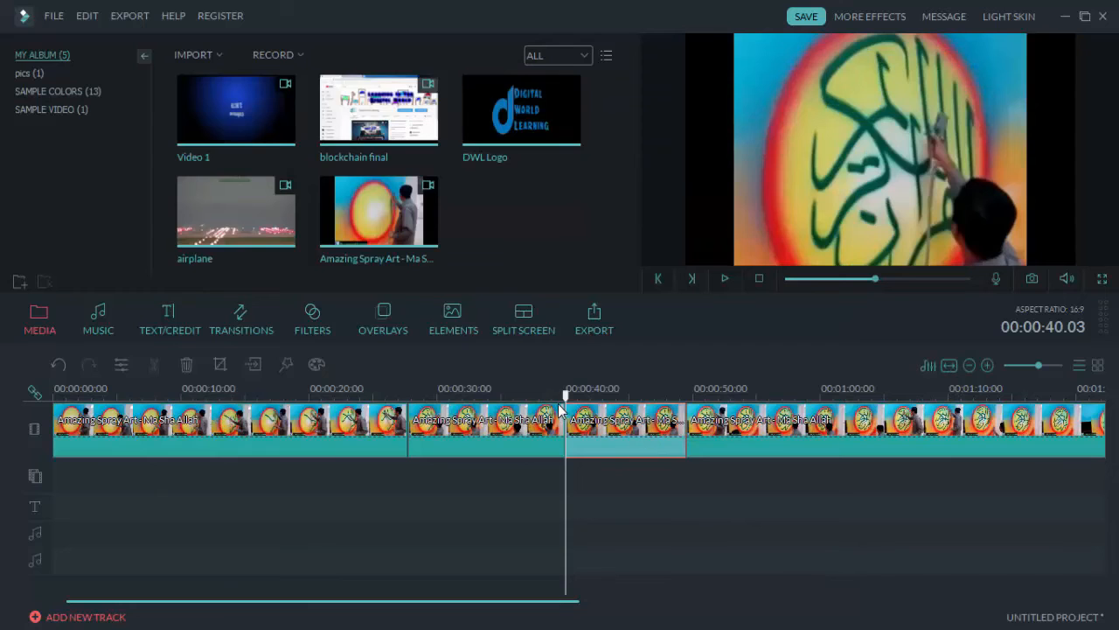
Play the timeline from 00:00:36.18, before the third segment, to preview the transition into its zoom-out effect
left_click_drag(566, 396, 522, 396)
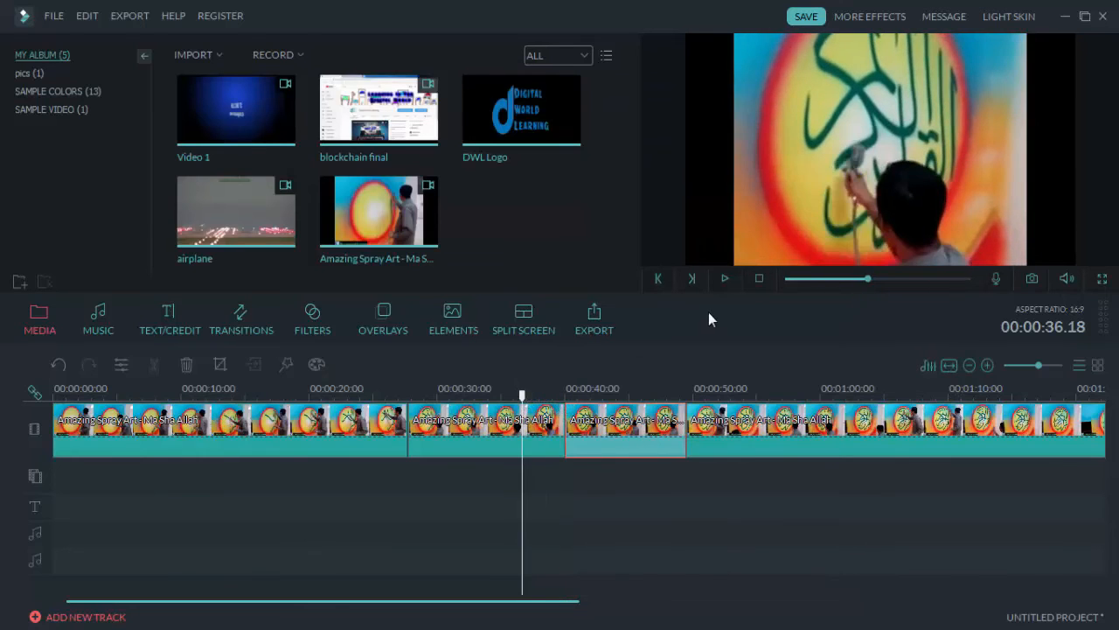
left_click(725, 279)
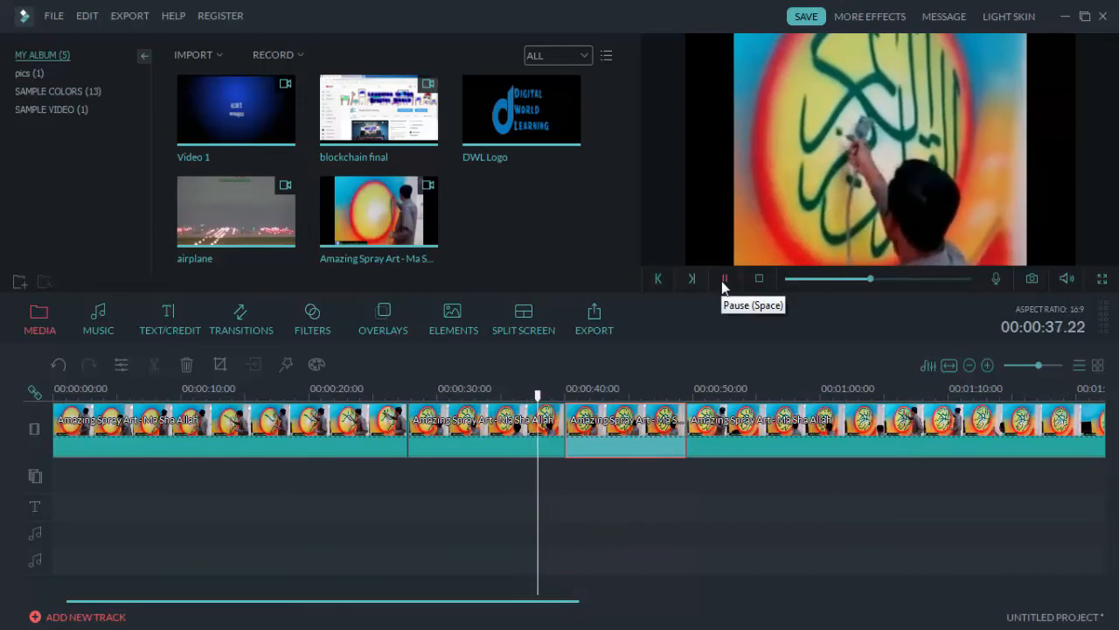